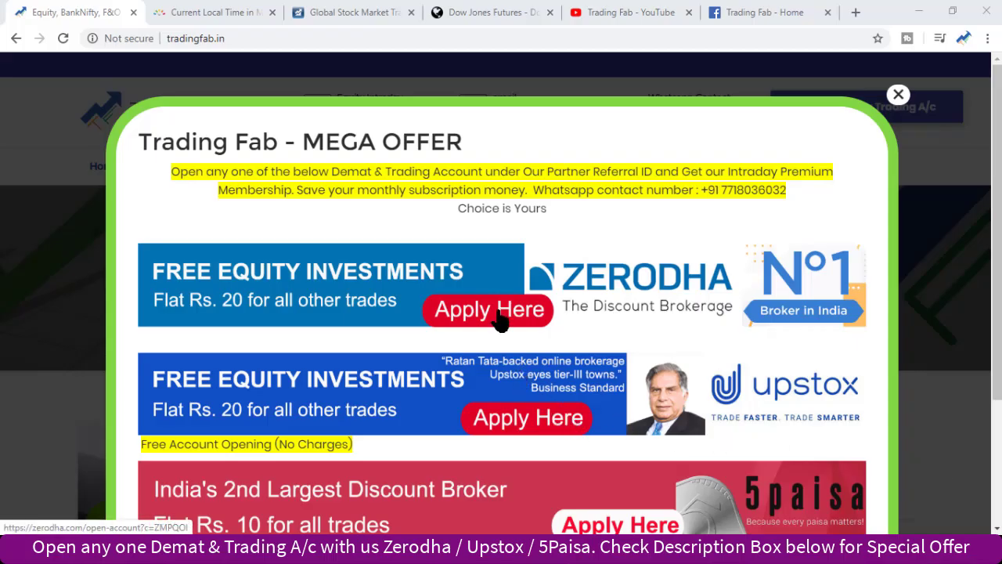
Scroll the Trading Fab Mega Offer popup back to the top and close it.
scroll(574, 354, up, 3)
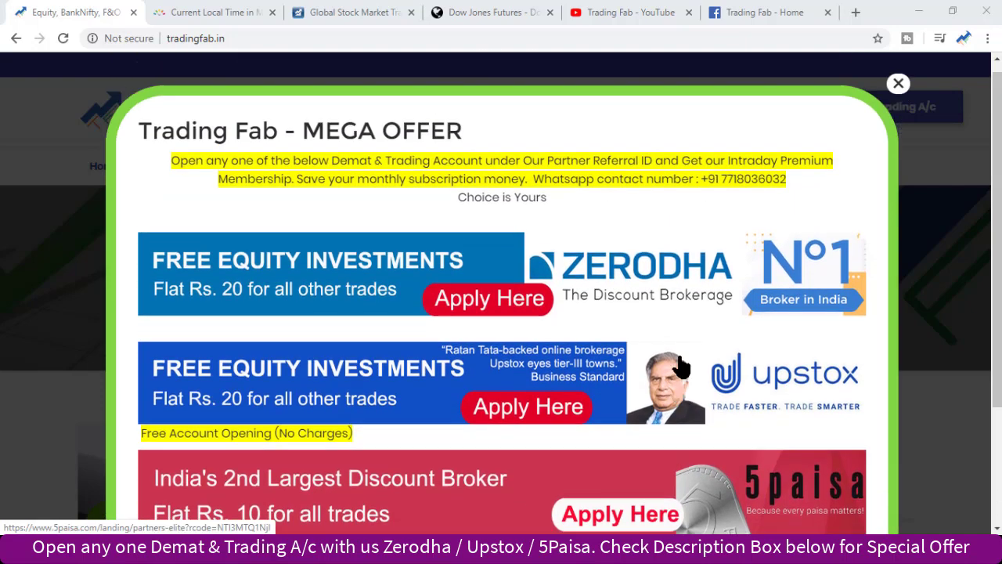
click(898, 95)
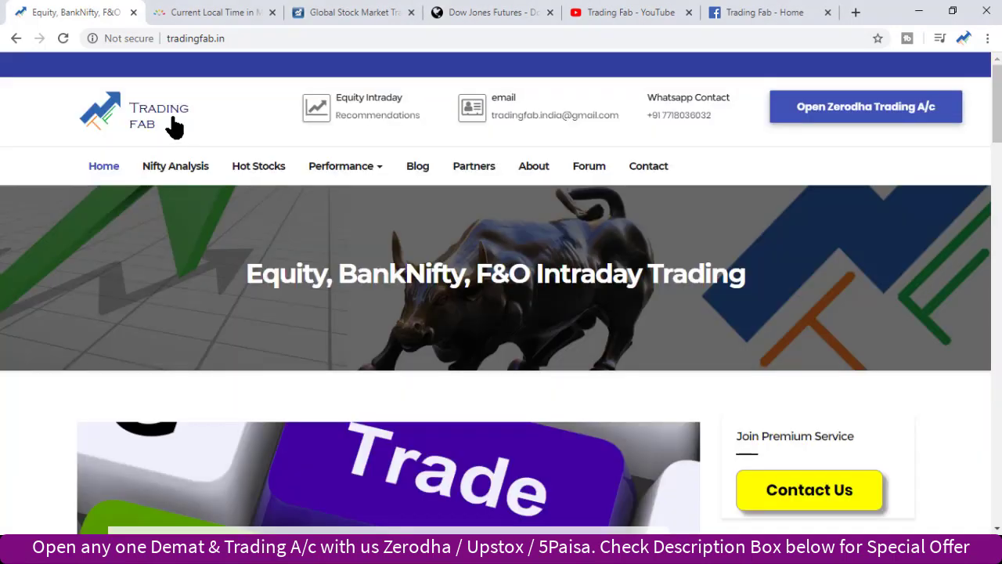
Open the Mumbai current local time tab, then return to the browser after viewing the chart image.
click(226, 11)
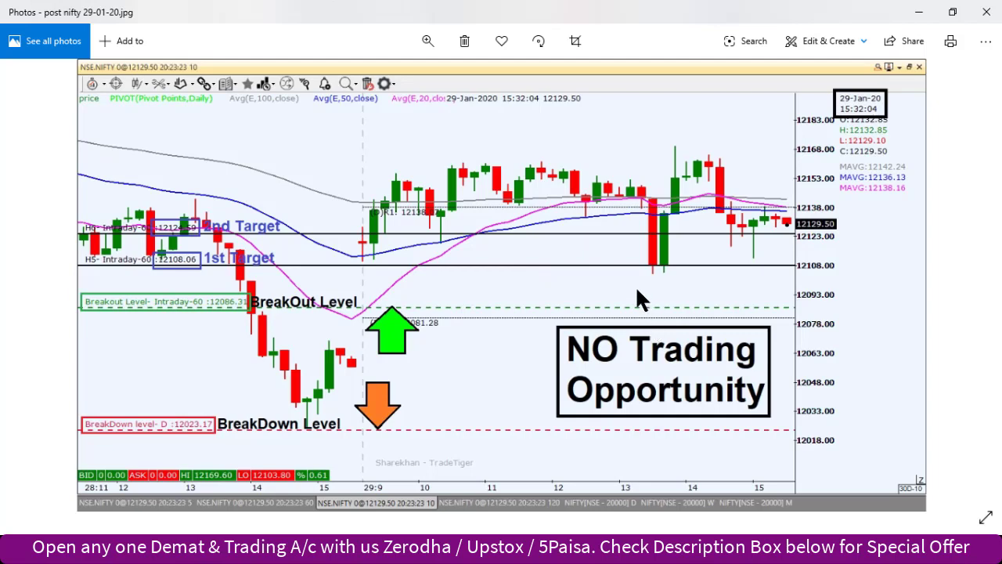
key(alt+Tab)
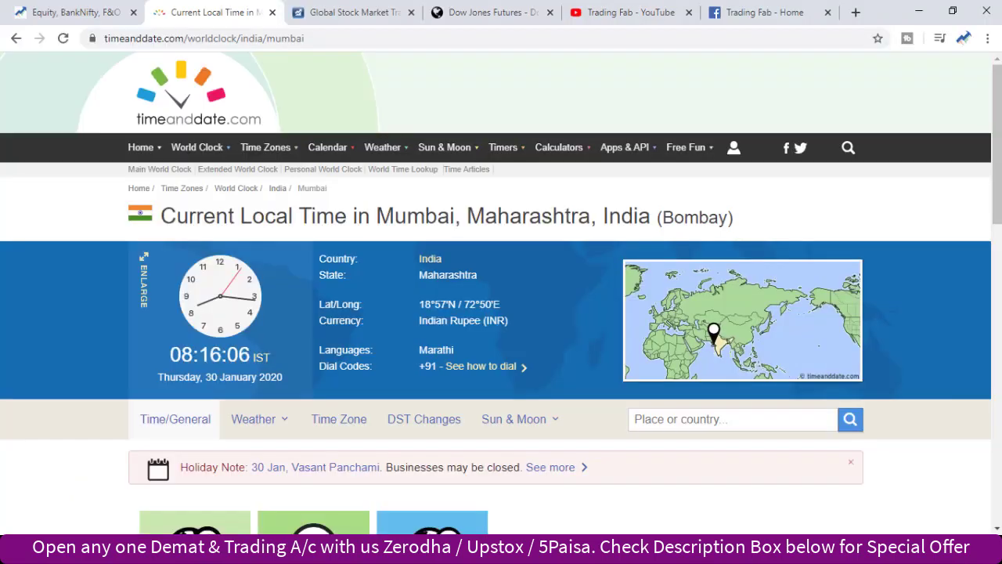
Reload Moneycontrol's global indices for updated Asian values and check Dow 30 futures at 28,590.
key(ctrl+Tab)
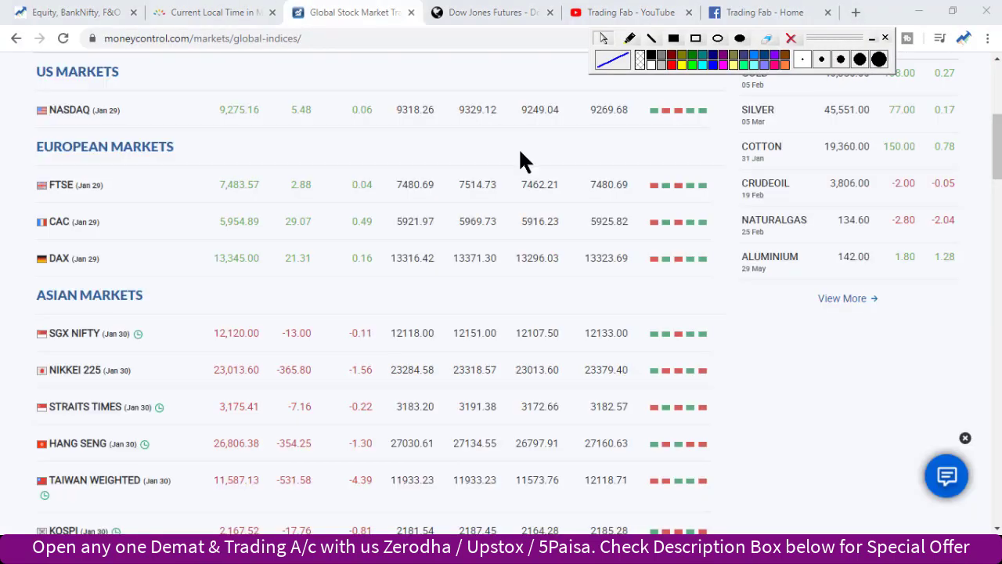
scroll(298, 207, up, 1)
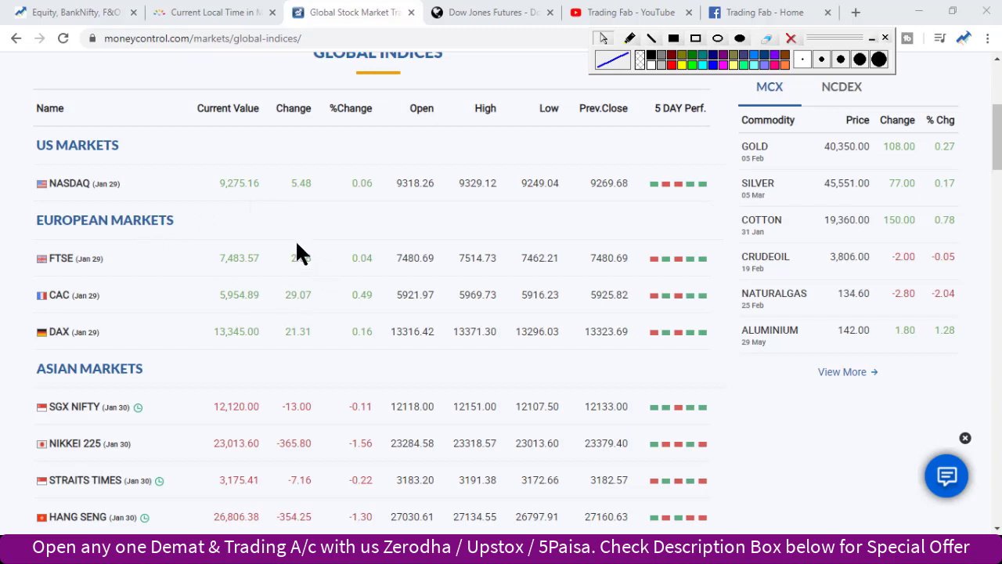
scroll(296, 332, down, 1)
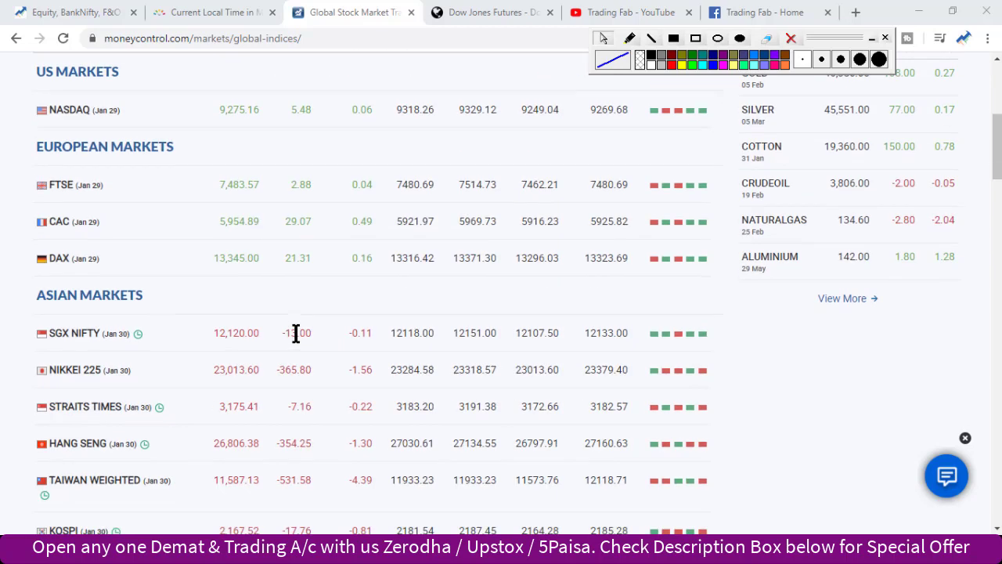
scroll(175, 298, down, 2)
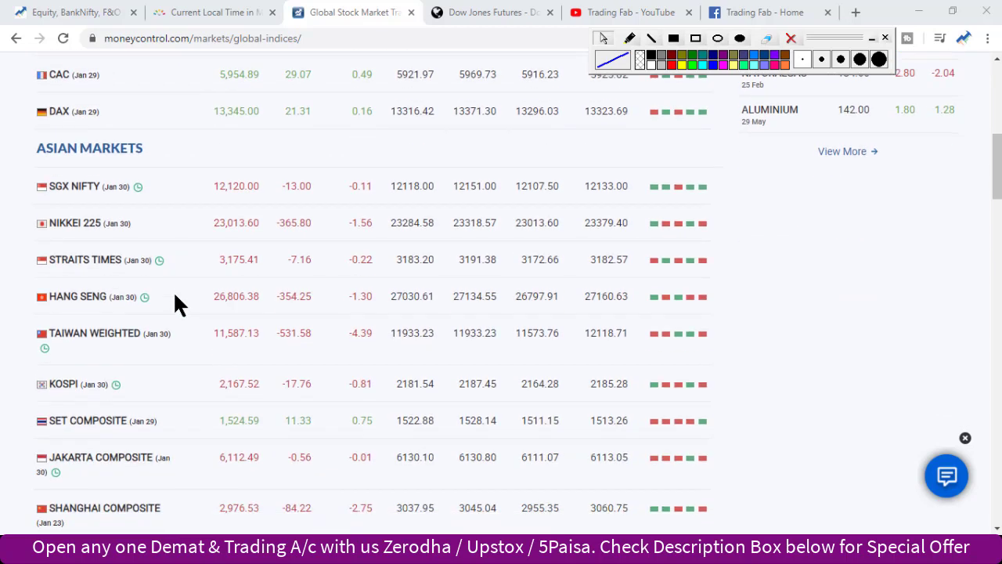
key(F5)
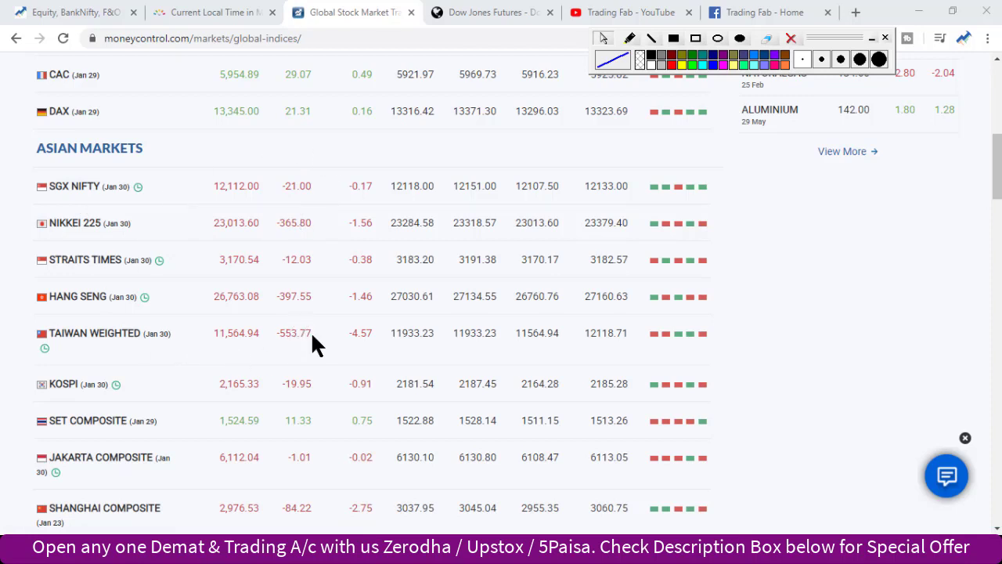
scroll(310, 335, down, 1)
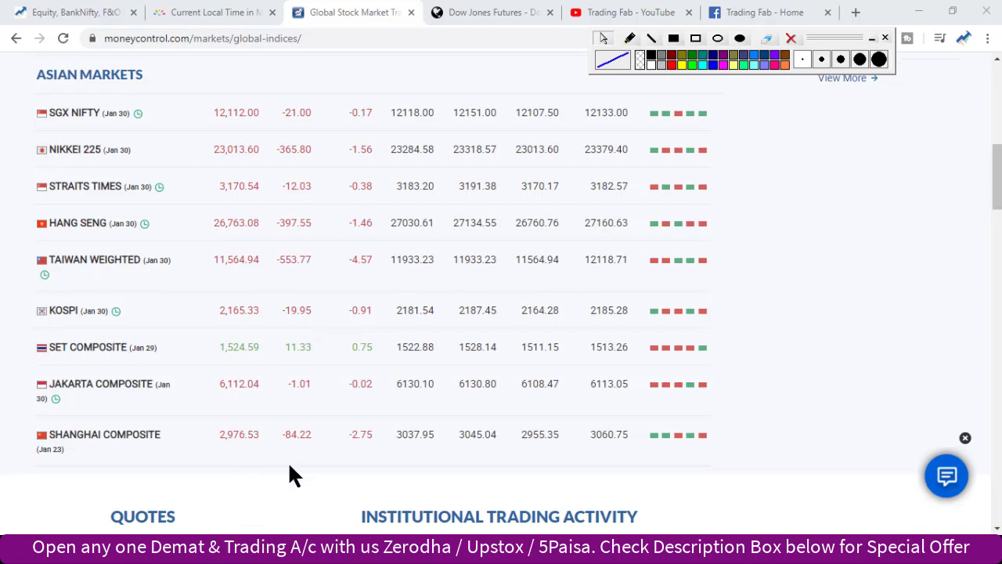
click(477, 12)
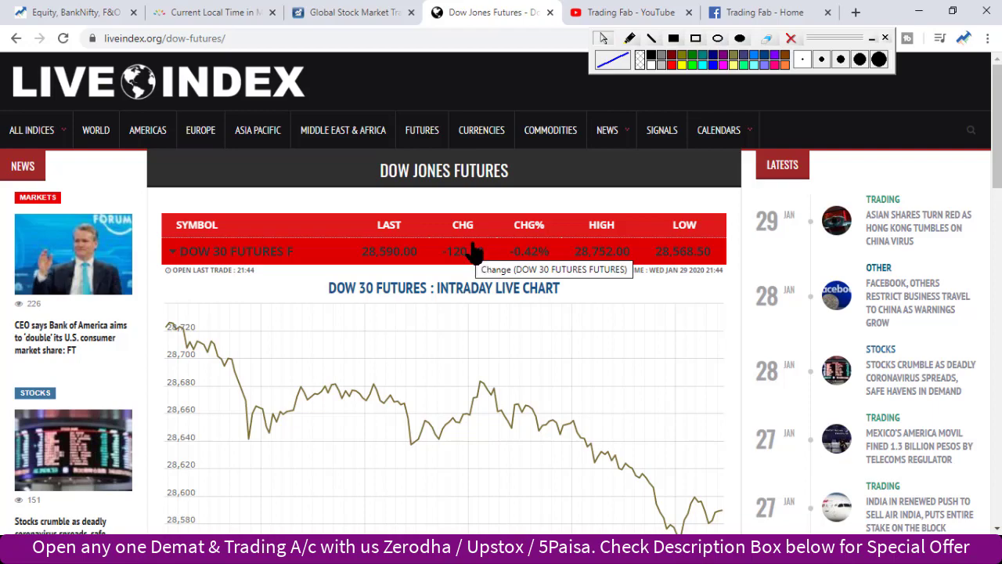
key(alt+Tab)
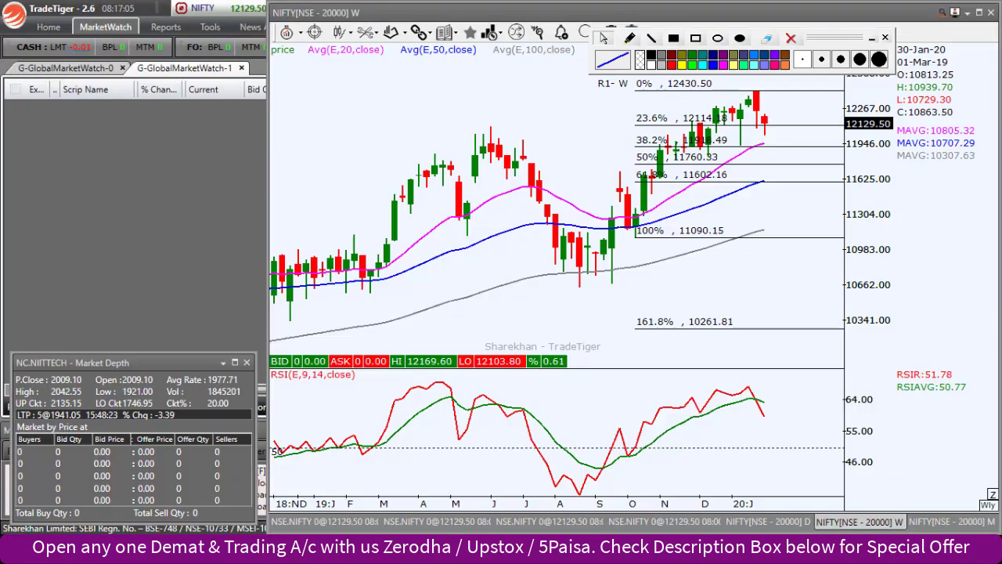
Maximize the NIFTY weekly chart window and zoom in on the candles.
click(979, 12)
scroll(583, 281, up, 3)
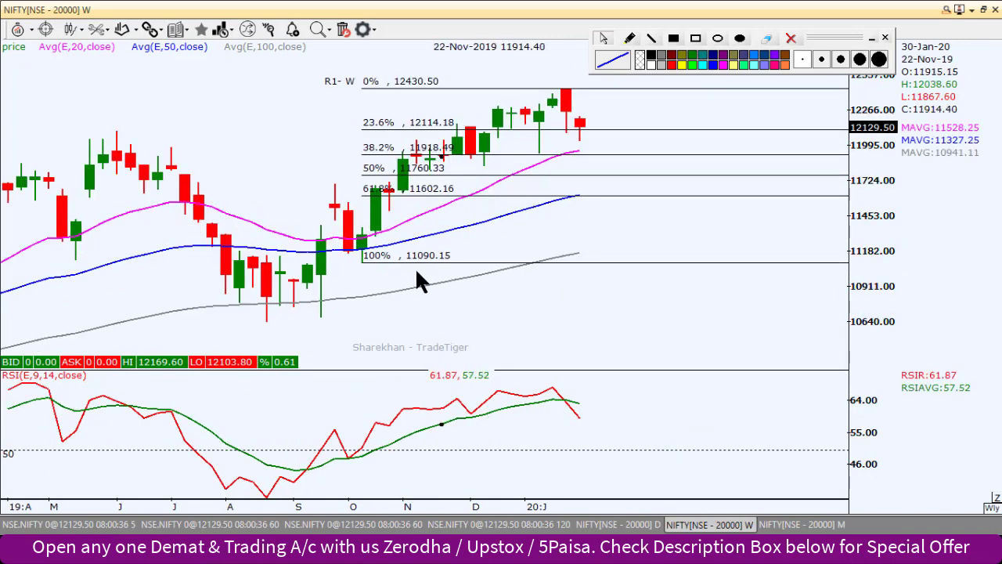
scroll(523, 291, down, 1)
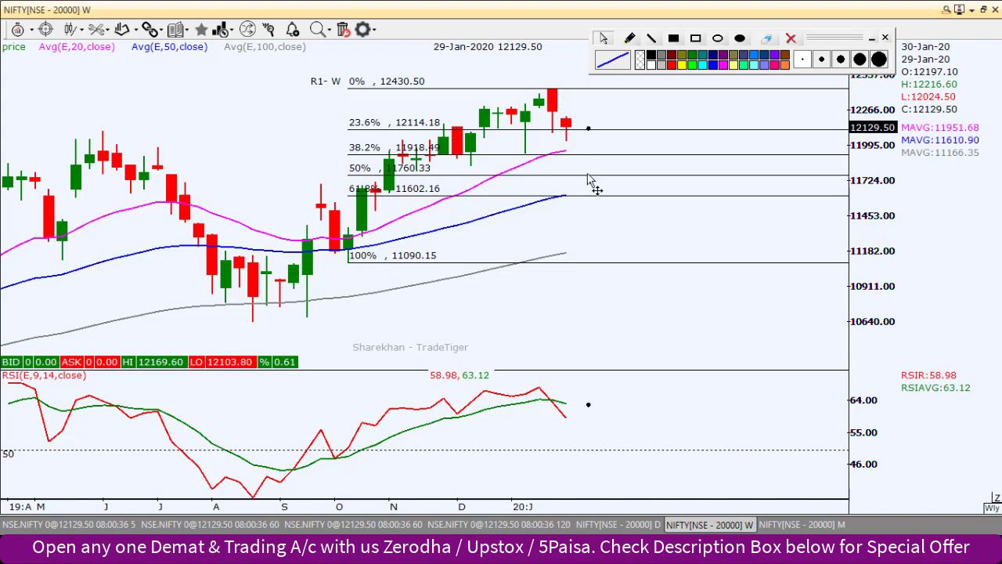
scroll(591, 183, up, 1)
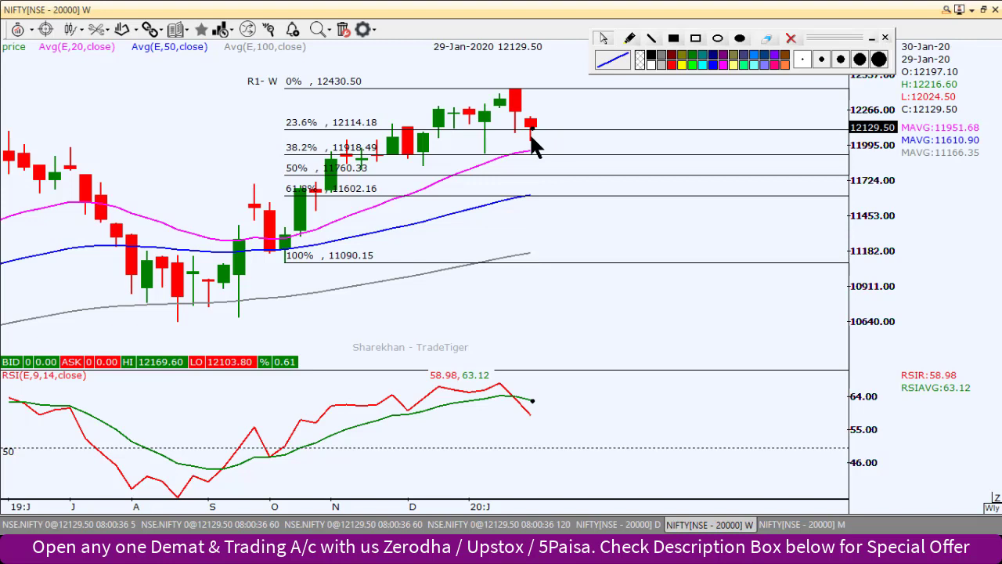
scroll(548, 136, down, 3)
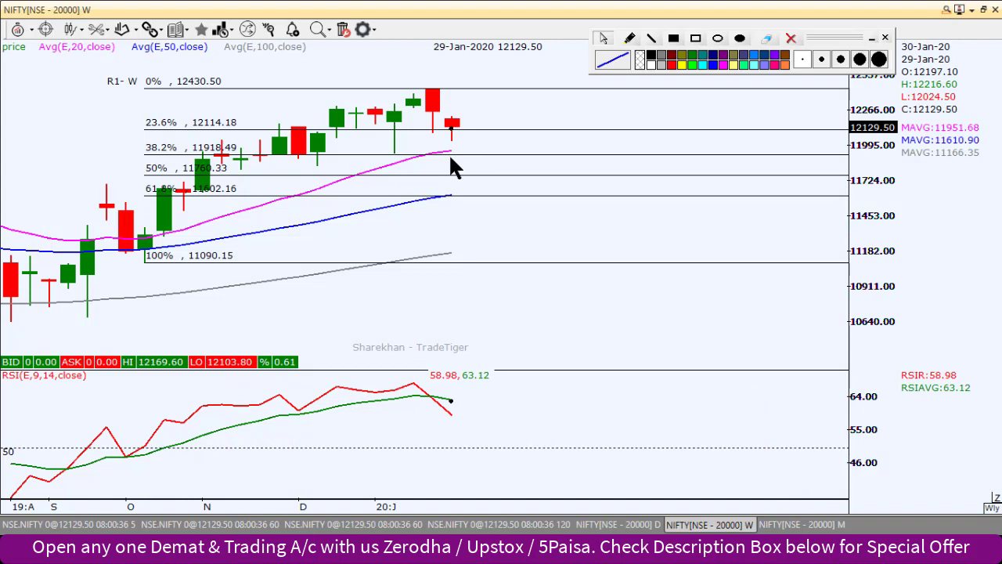
Box the weekly candles near the 38.2% Fibonacci level, then clear the rectangles.
click(695, 41)
drag(234, 159, 331, 160)
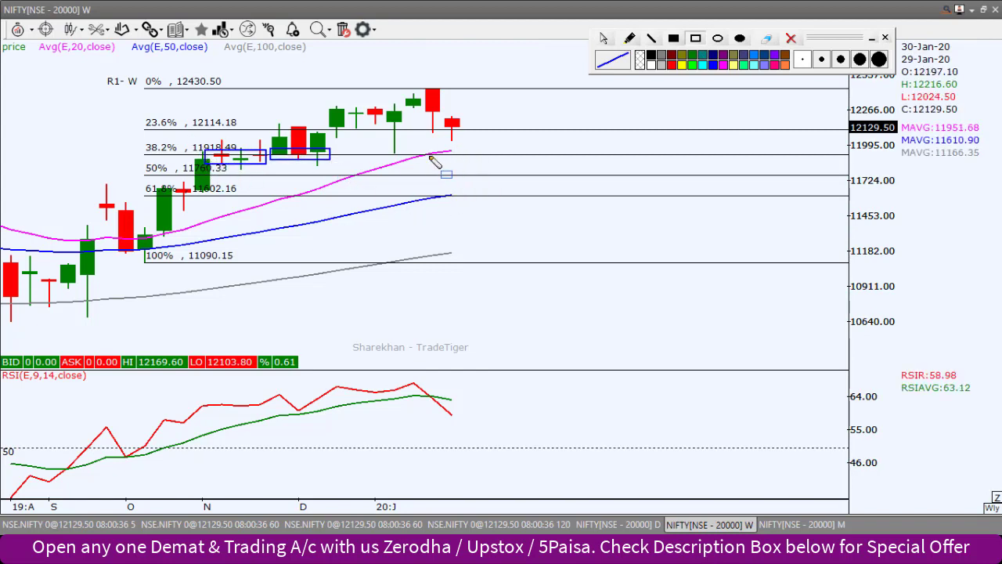
click(788, 39)
Switch NIFTY to the daily timeframe and draw a trend line joining the two recent lows.
click(615, 523)
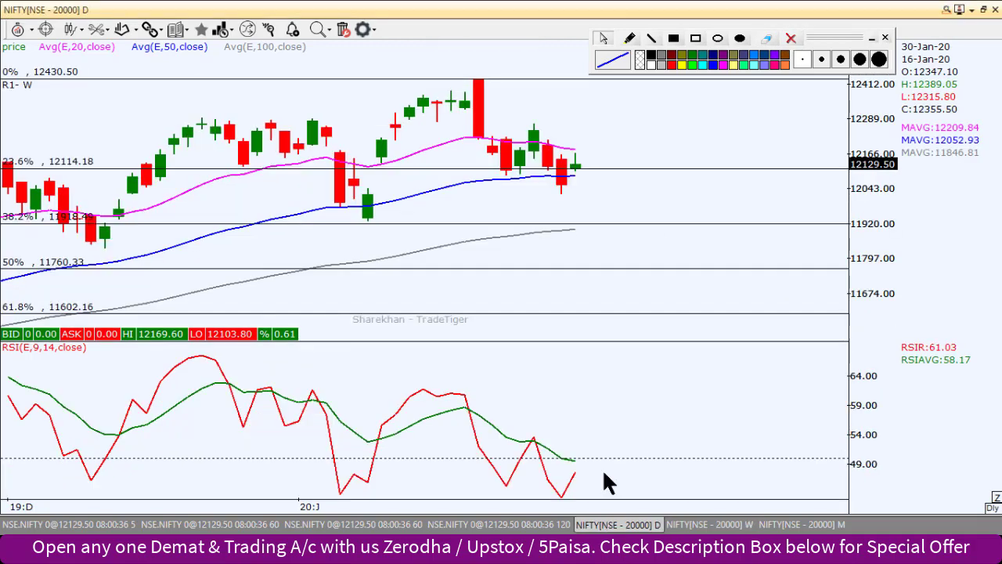
scroll(590, 198, down, 2)
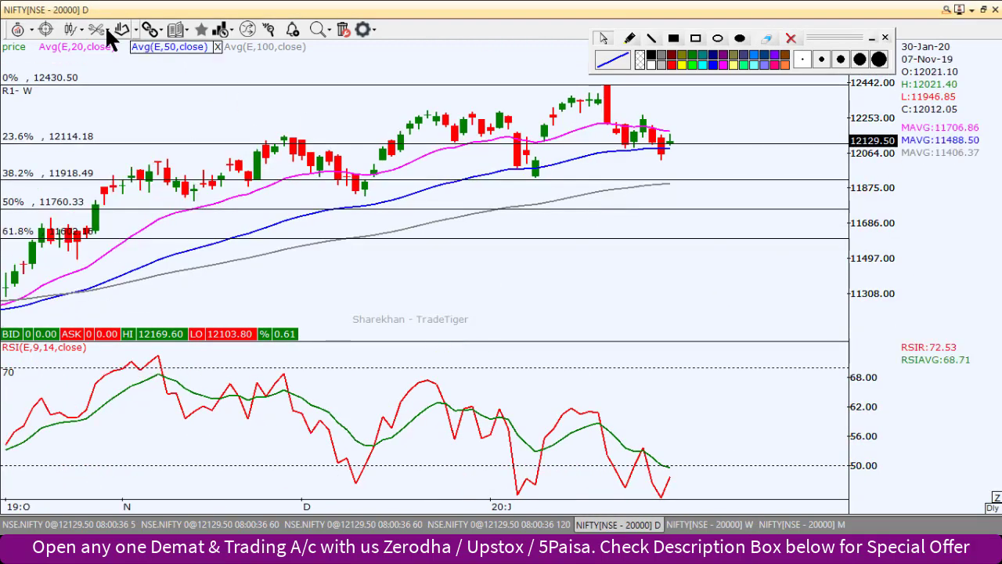
click(98, 30)
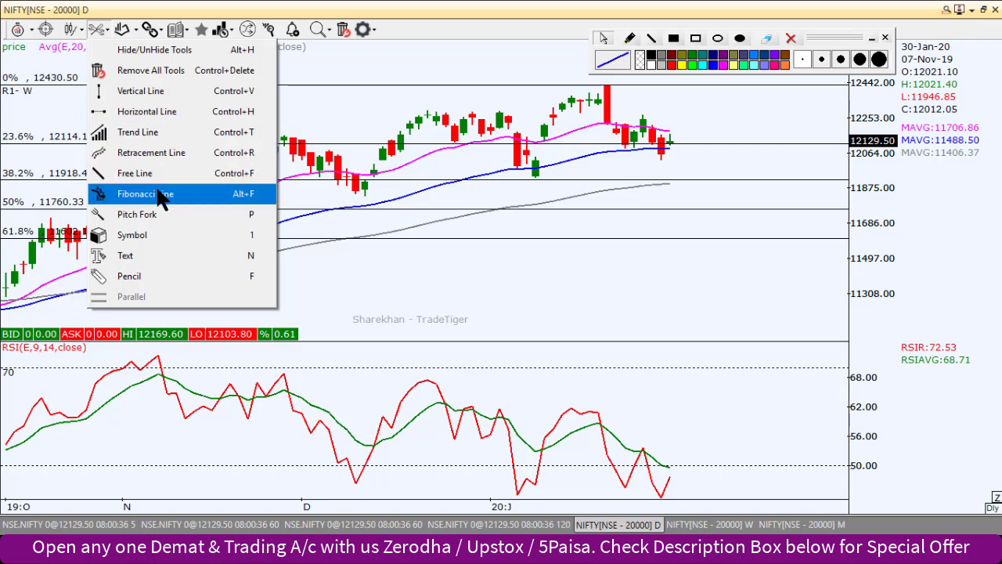
click(145, 131)
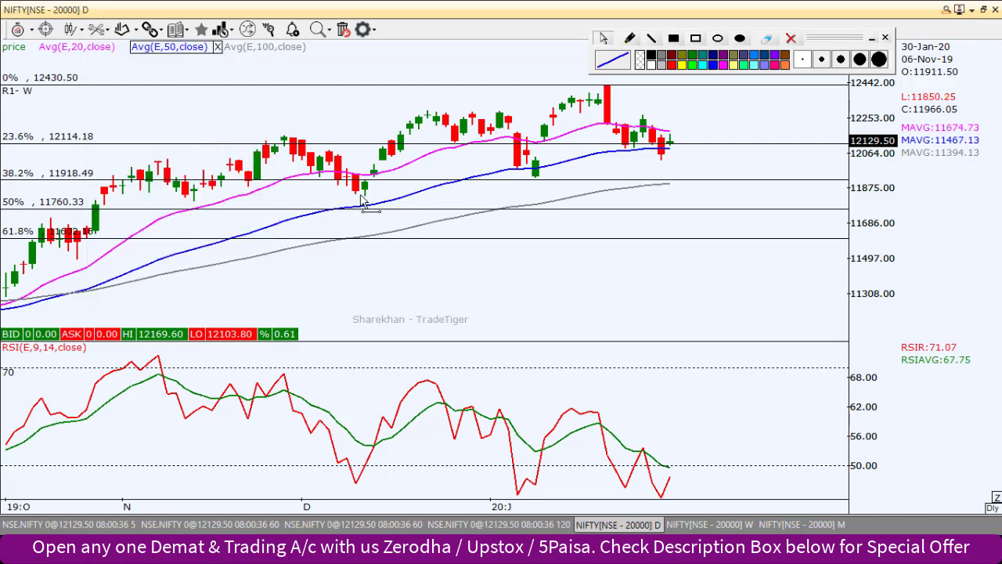
mouse_move(365, 196)
mouse_down()
mouse_move(457, 137)
mouse_move(534, 177)
mouse_up()
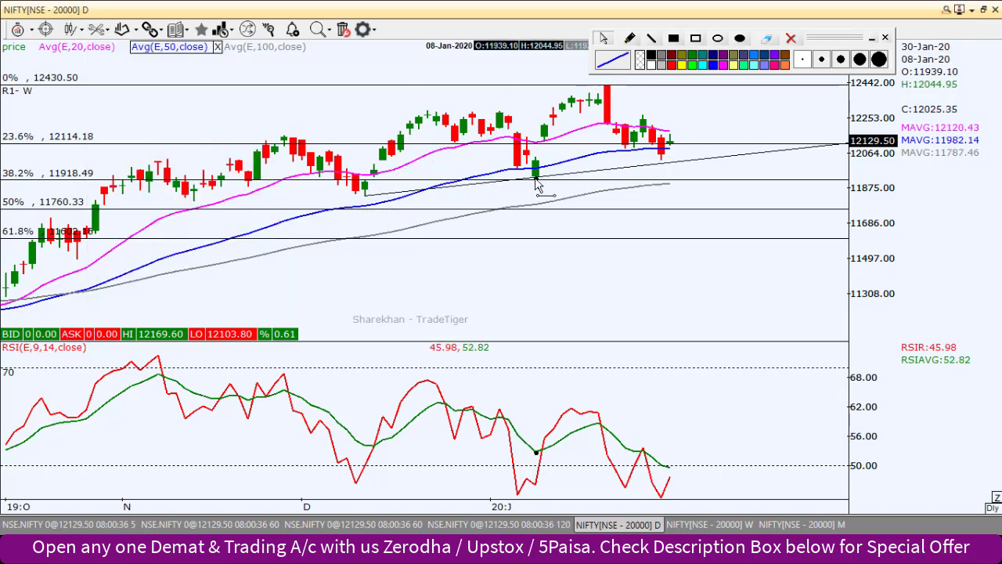
Sketch upswing and downswing lines from the recent low and high, then erase them.
click(651, 38)
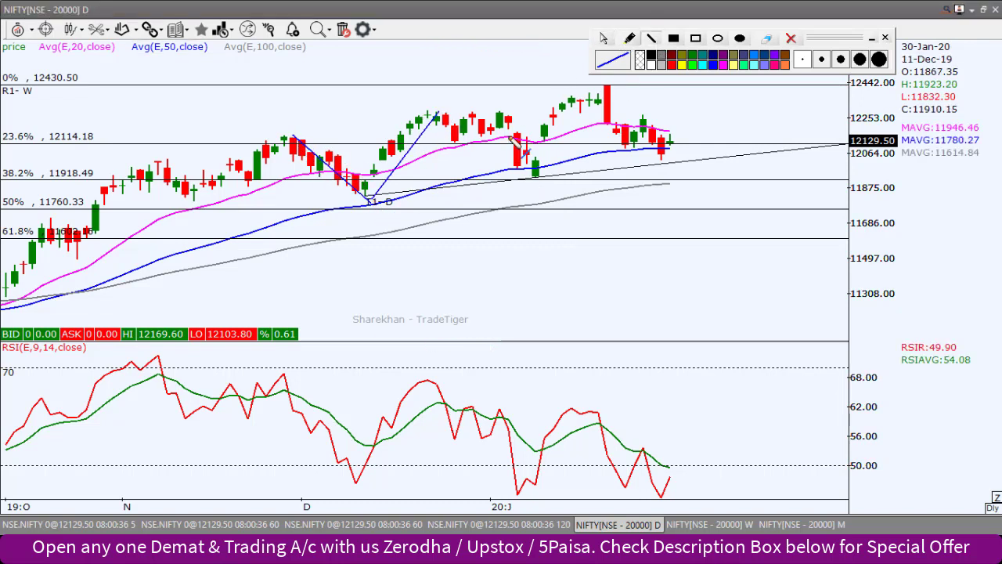
drag(537, 178, 589, 87)
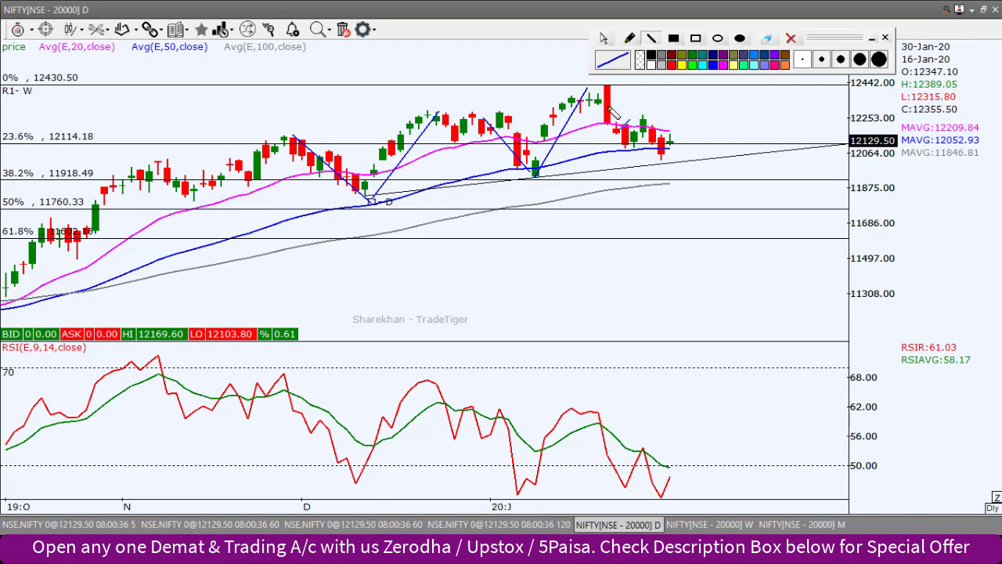
drag(630, 139, 665, 169)
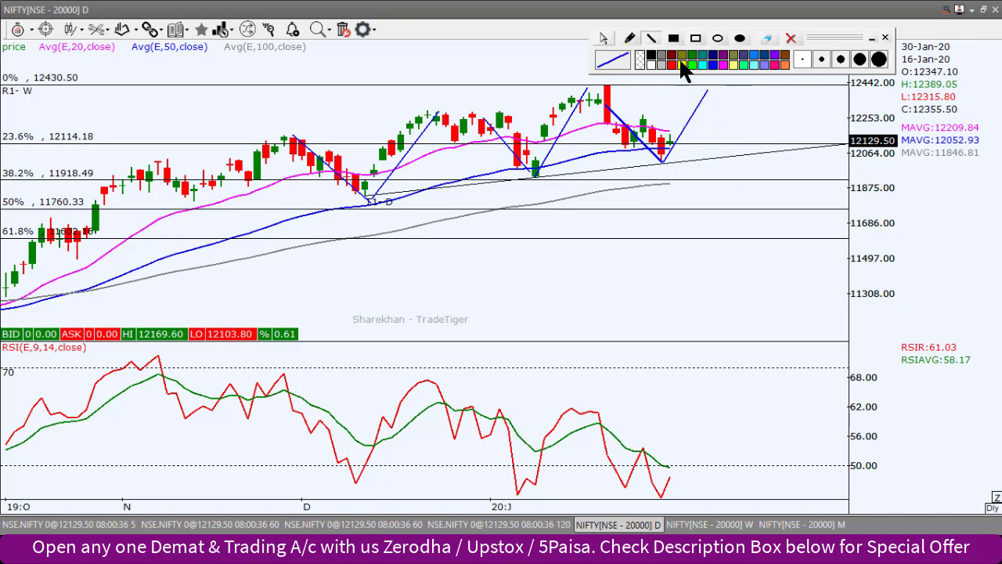
click(791, 37)
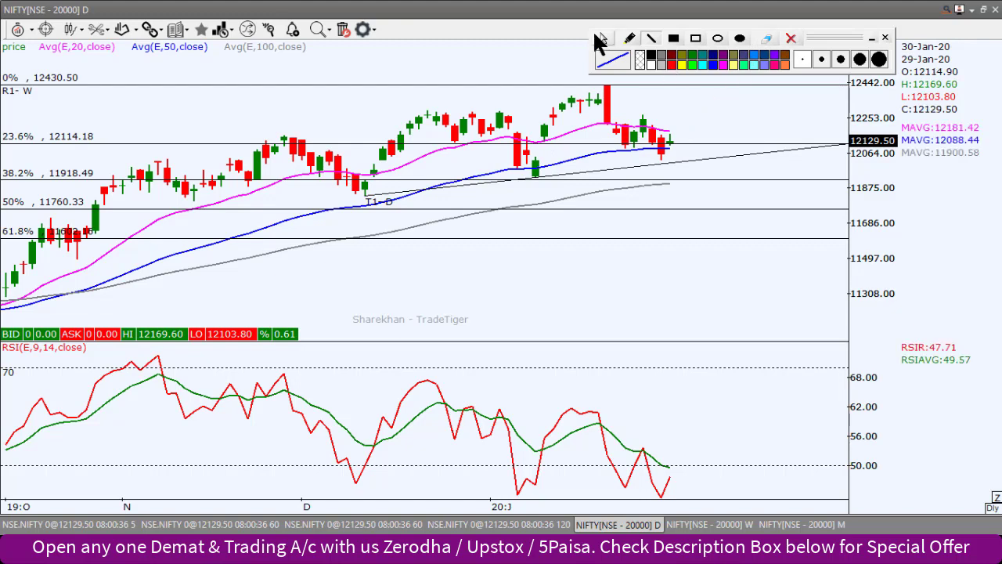
scroll(659, 156, up, 3)
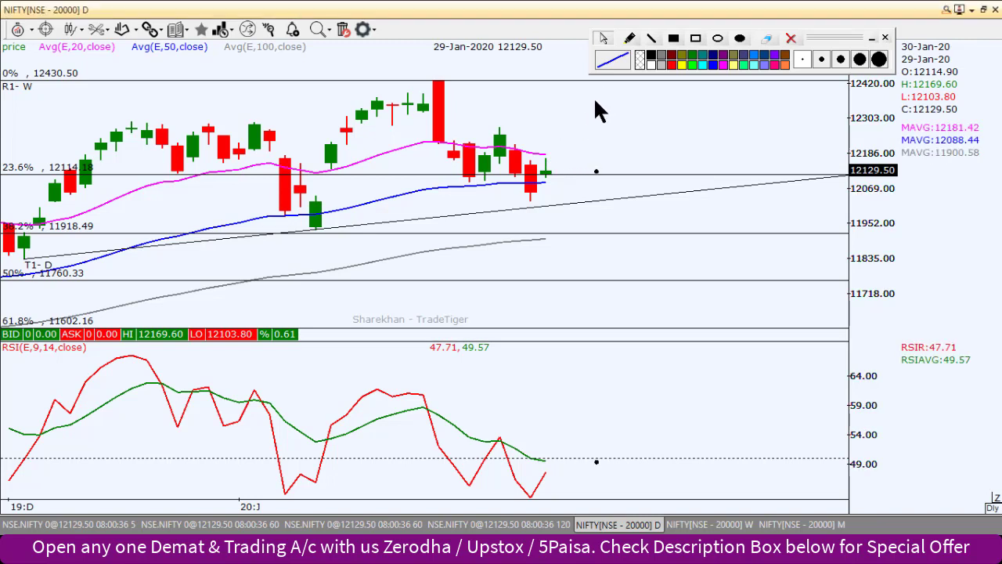
Show NIFTY as a line chart and freehand-sketch zigzags falling toward 11718 and rising toward 12420.
key(ctrl+l)
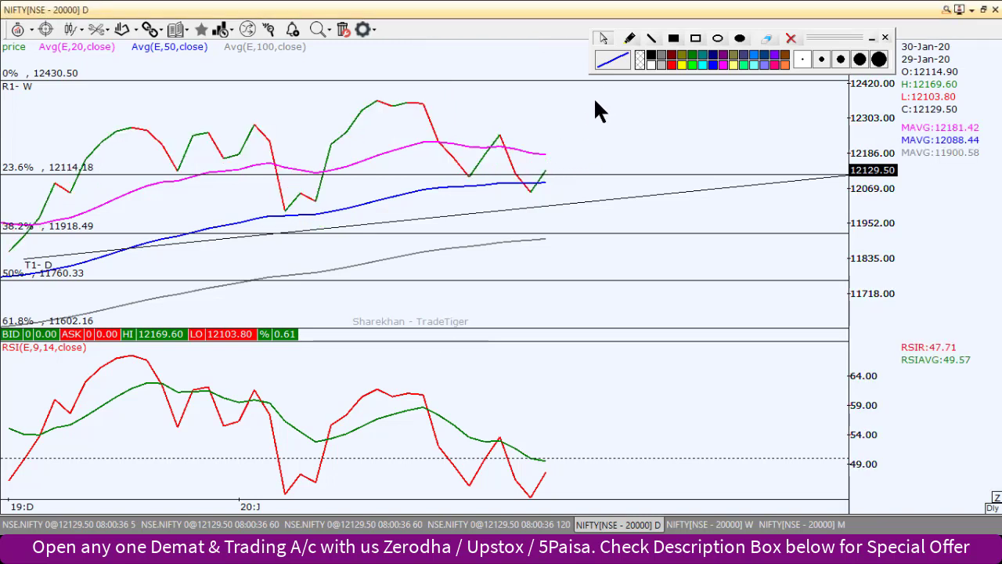
click(629, 38)
mouse_move(674, 221)
mouse_down()
mouse_move(710, 200)
mouse_move(713, 239)
mouse_move(743, 265)
mouse_move(770, 270)
mouse_move(775, 296)
mouse_up()
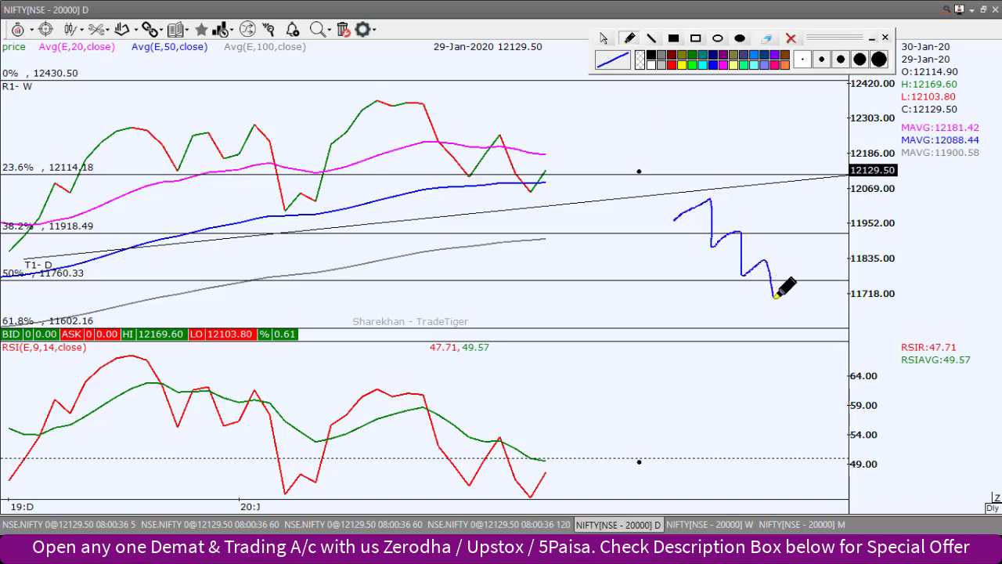
drag(468, 176, 565, 195)
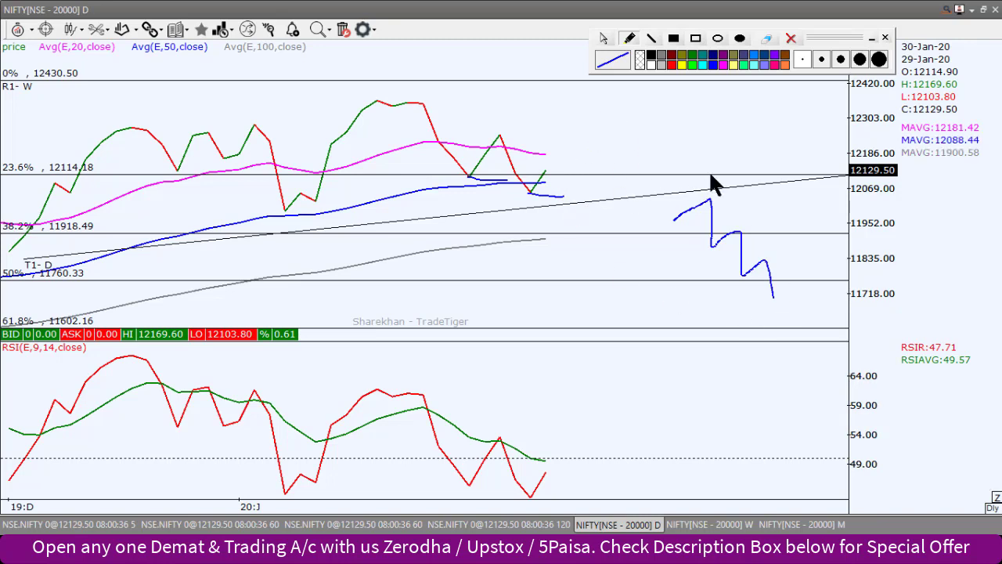
mouse_move(728, 162)
mouse_down()
mouse_move(742, 134)
mouse_move(763, 148)
mouse_move(786, 120)
mouse_move(804, 139)
mouse_up()
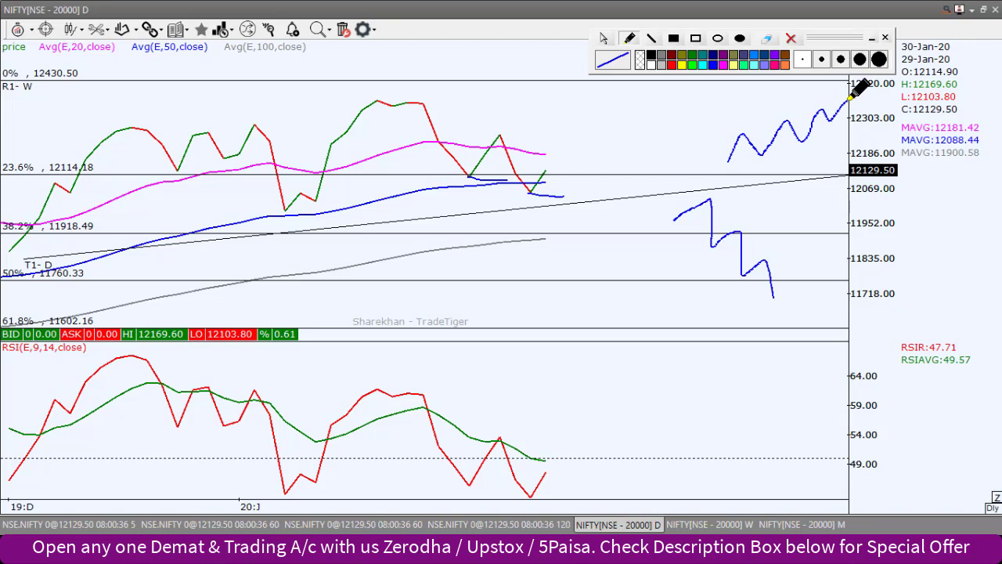
Erase the blue freehand projections and refocus the NIFTY daily chart.
click(791, 38)
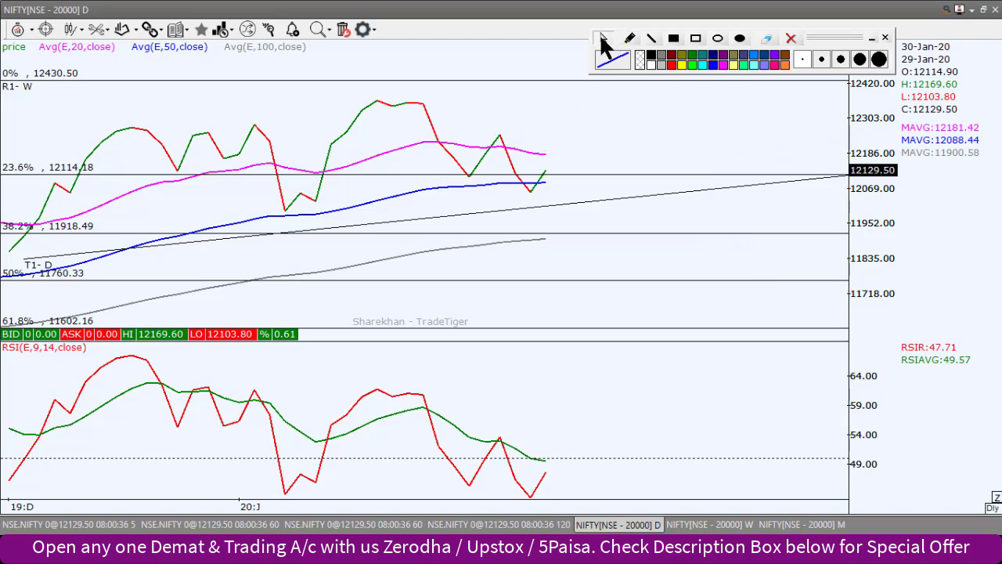
click(582, 118)
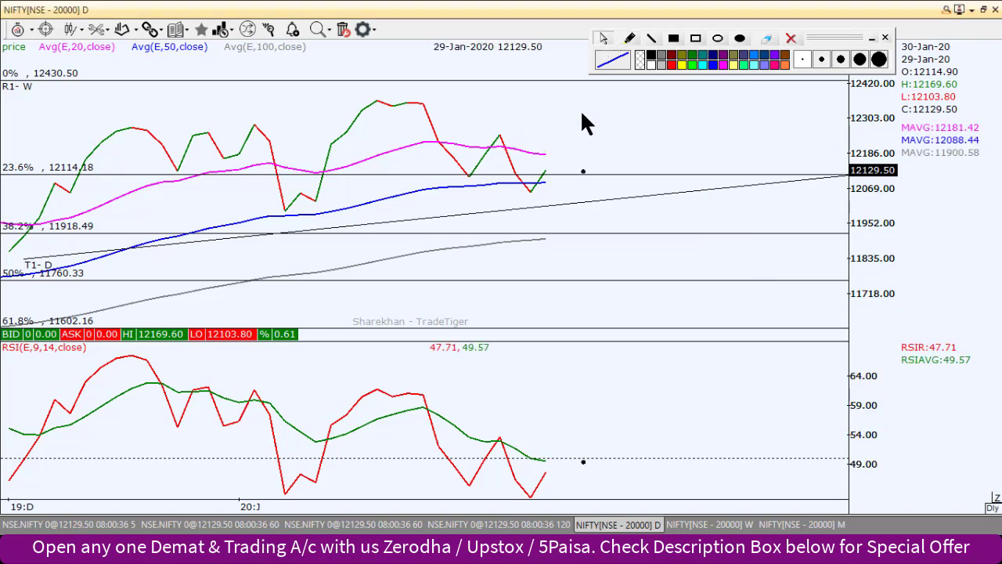
Switch the NIFTY daily chart back to candlesticks and adjust the zoom.
key(c)
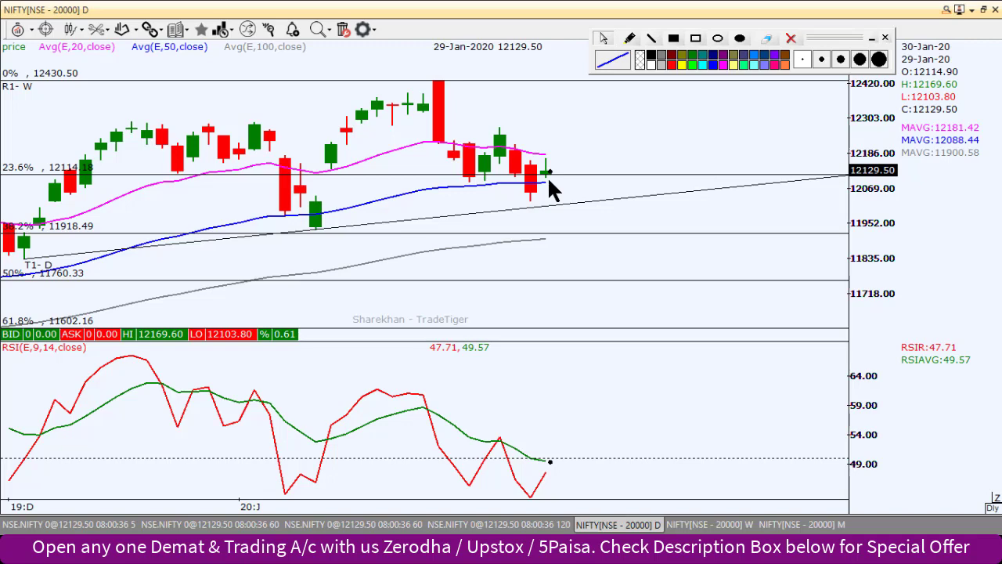
scroll(638, 169, down, 3)
scroll(518, 145, up, 3)
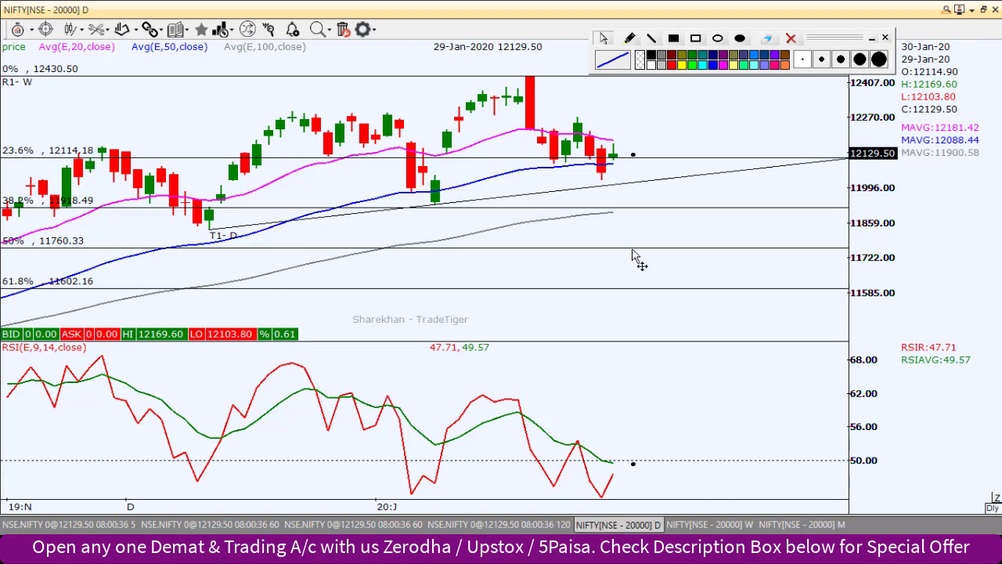
scroll(634, 255, up, 2)
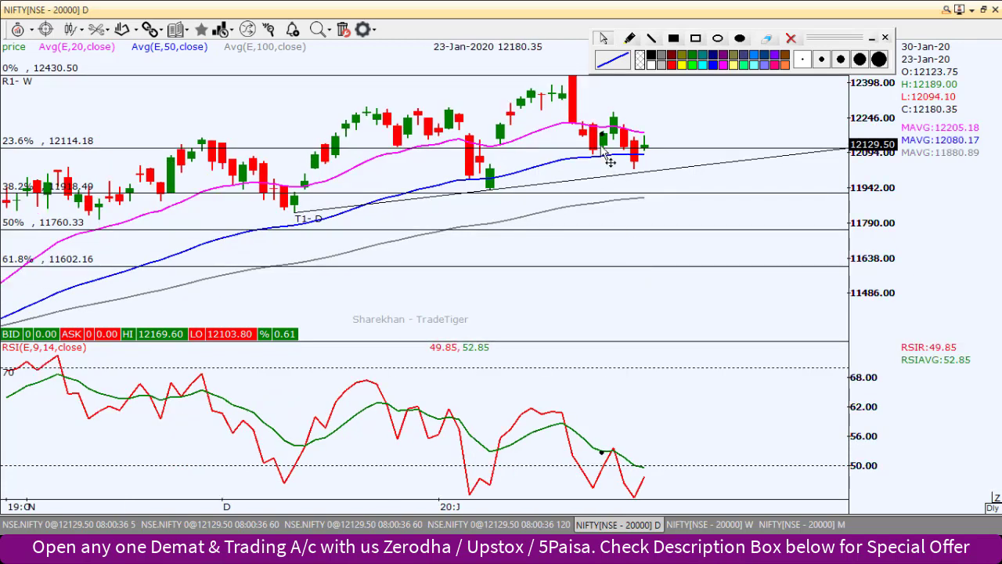
Open the NSE.NIFTY 60-minute chart with daily pivots and place a horizontal line at 12173.31.
click(318, 526)
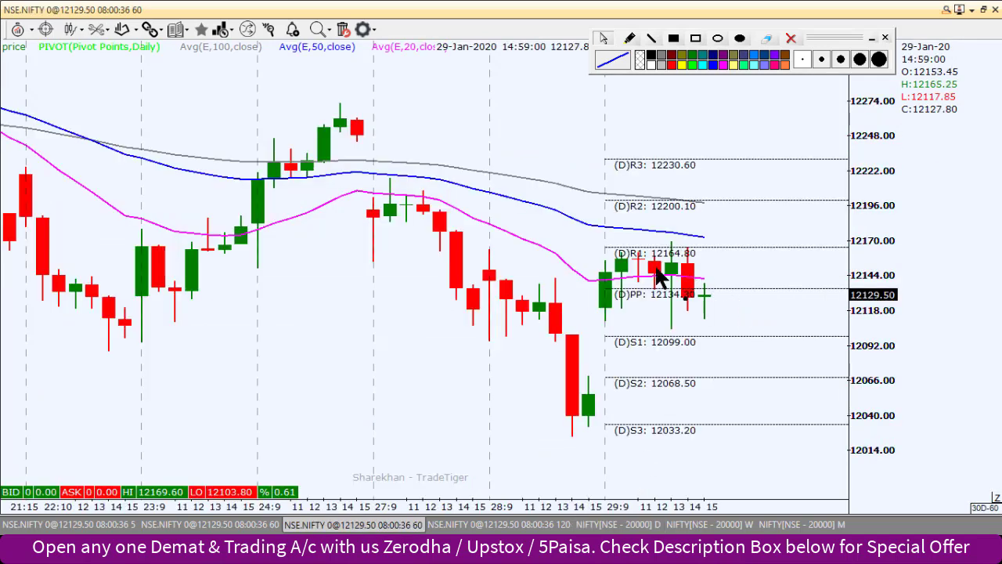
scroll(697, 270, up, 1)
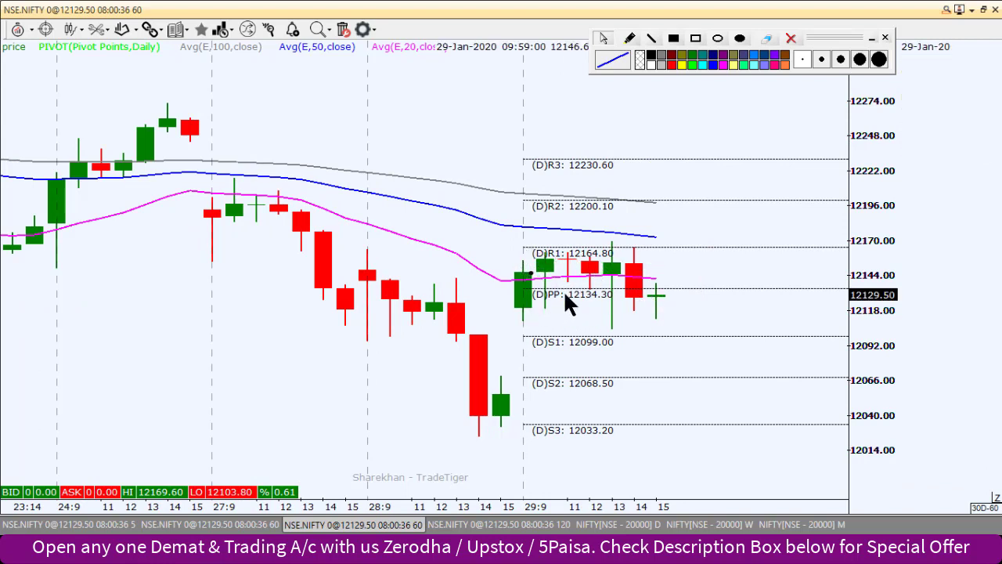
scroll(643, 263, down, 1)
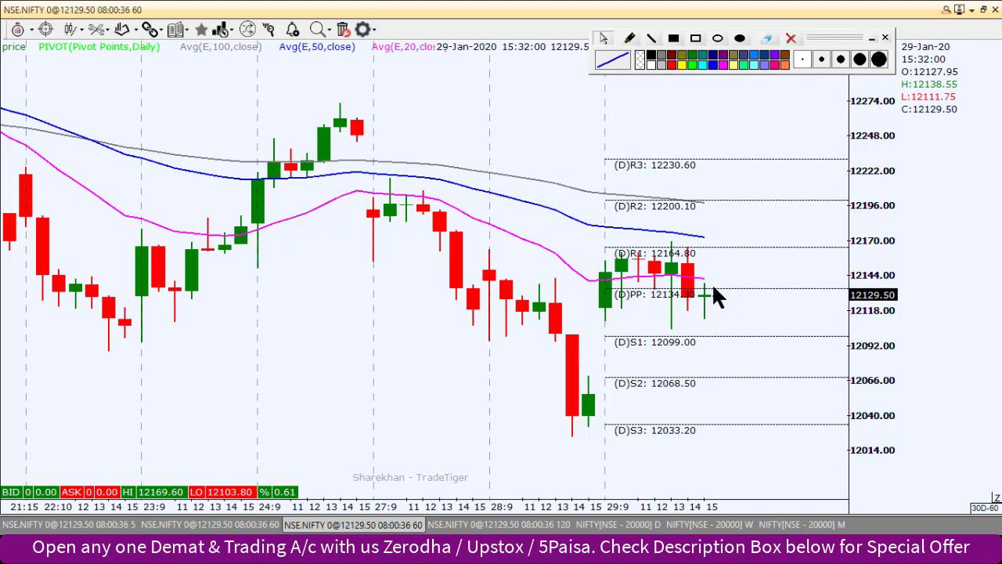
scroll(715, 290, down, 2)
scroll(780, 373, up, 1)
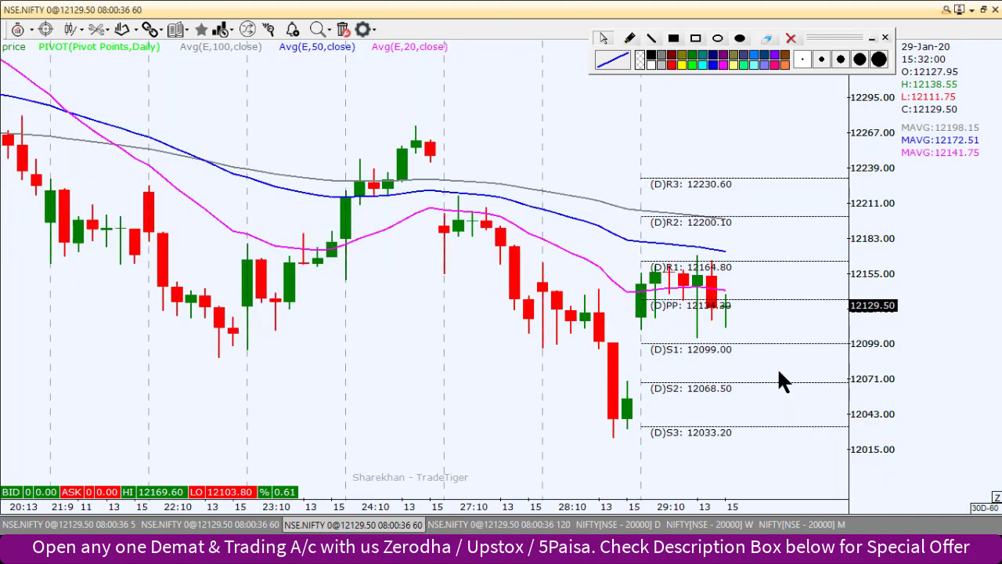
scroll(780, 374, down, 1)
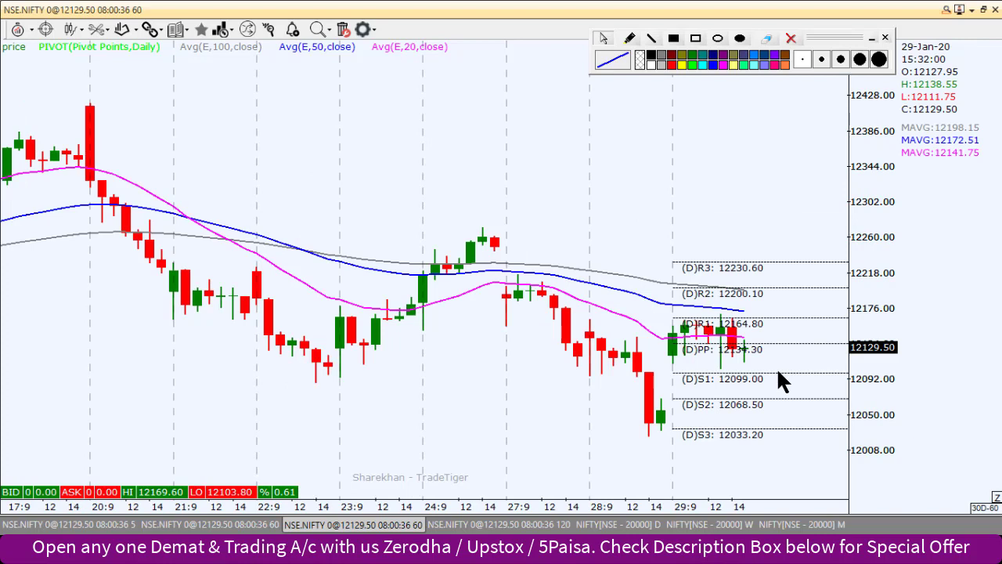
drag(775, 345, 765, 310)
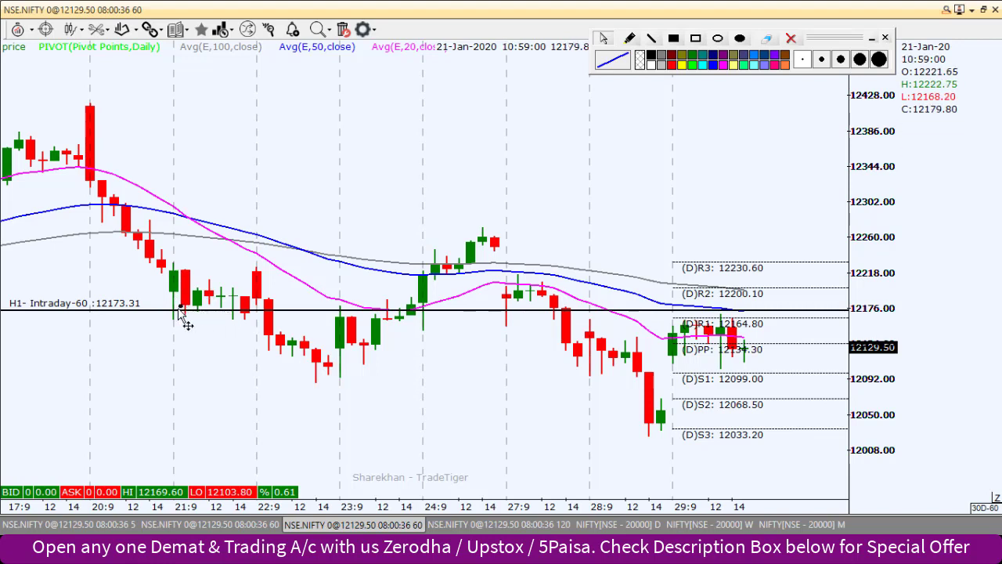
Make the 12173.31 line green and dashed, rename it 'Breakout level', and save.
double_click(758, 312)
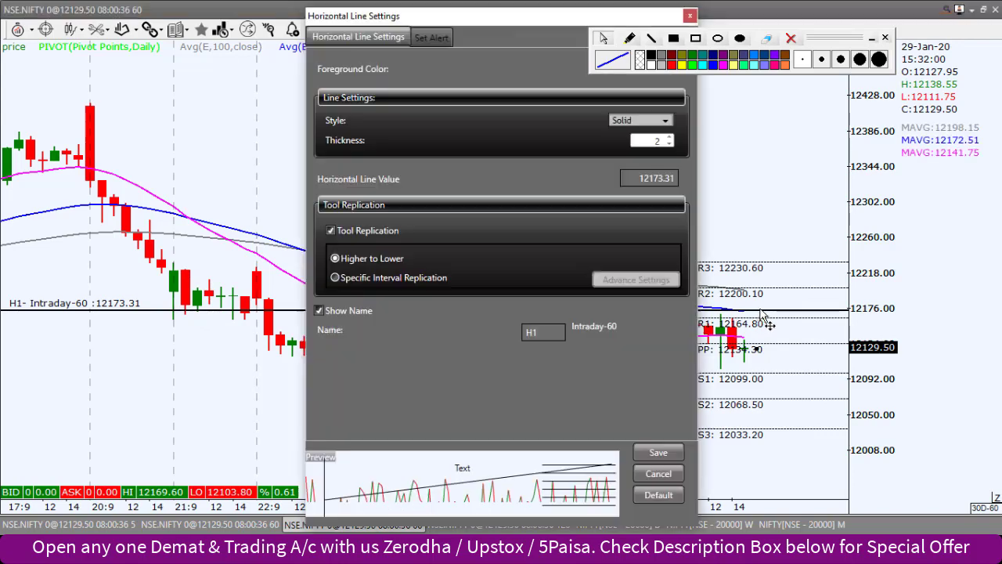
drag(427, 25, 298, 19)
click(529, 63)
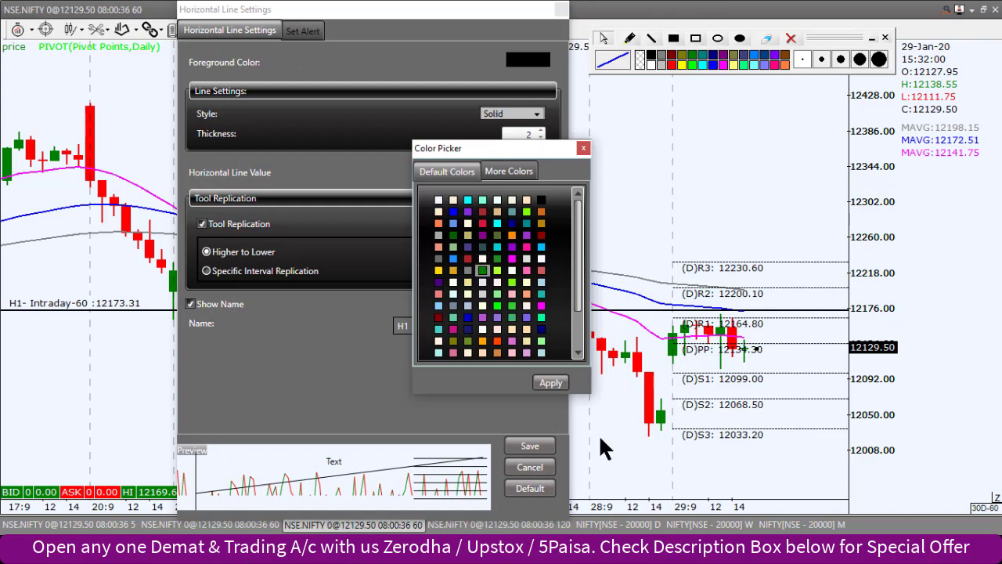
click(550, 382)
click(536, 114)
click(492, 196)
text(Breakout level)
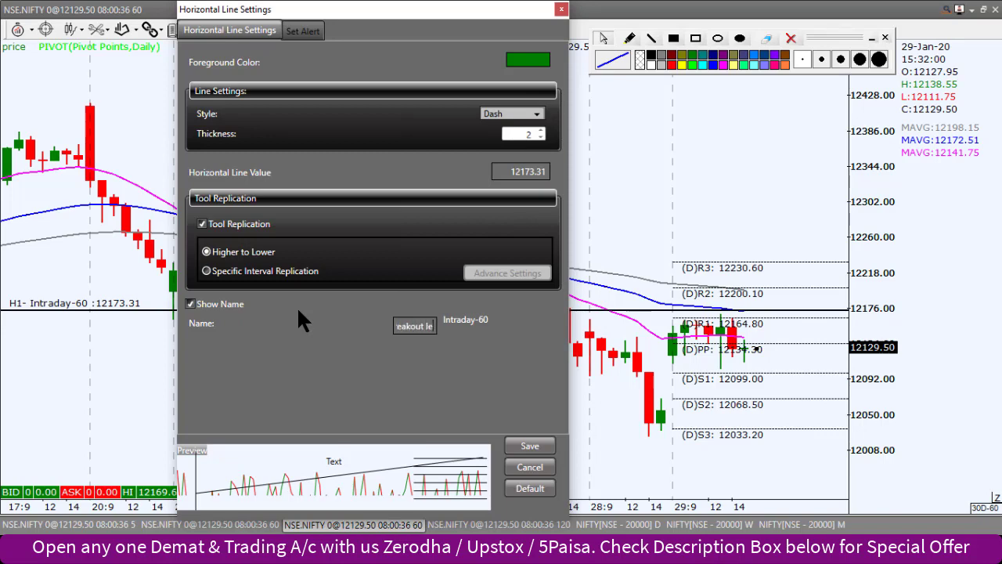
click(529, 445)
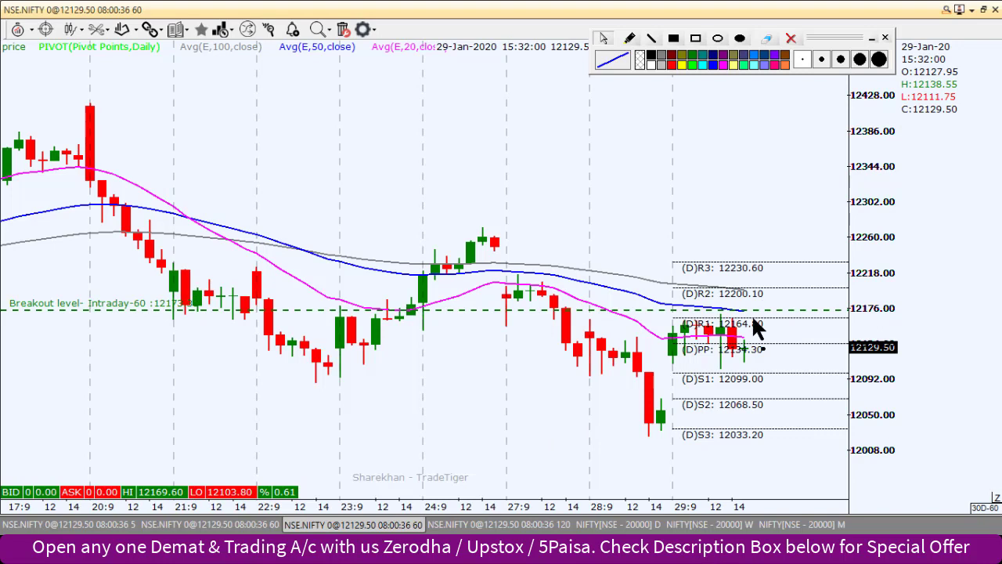
Place horizontal lines at 12189.84 and 12200.28, plus one at about 12098.70.
drag(785, 369, 764, 297)
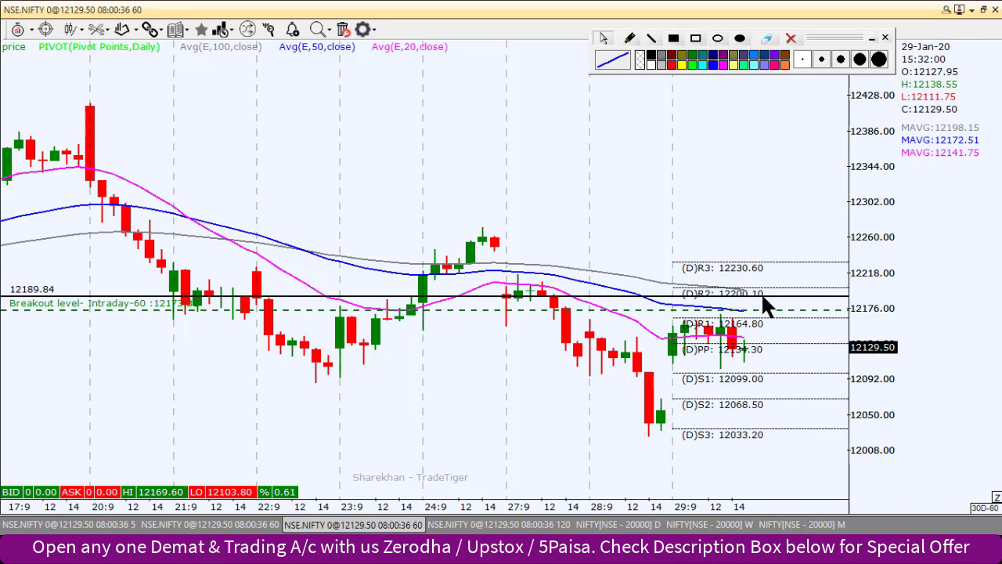
drag(760, 292, 761, 292)
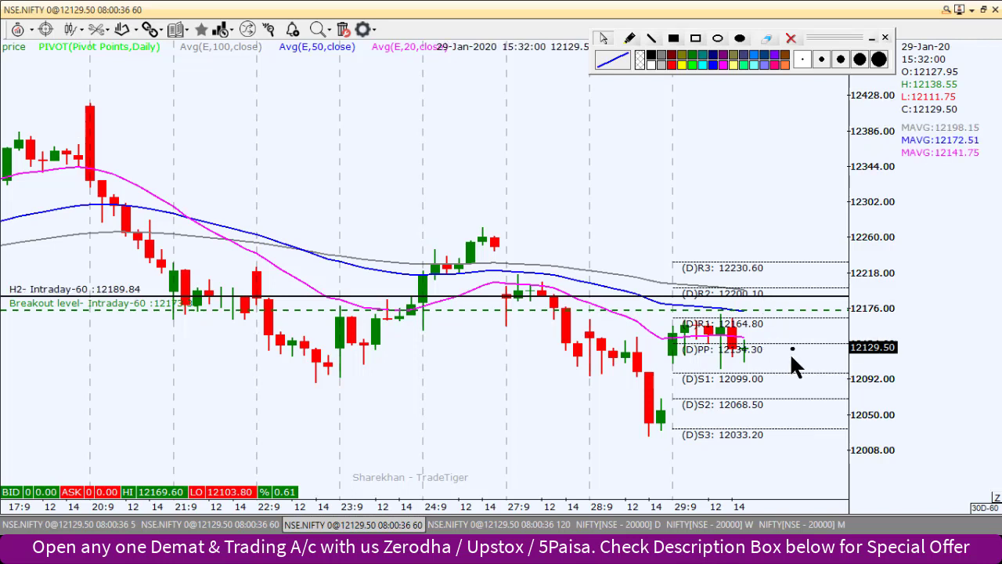
drag(790, 357, 782, 287)
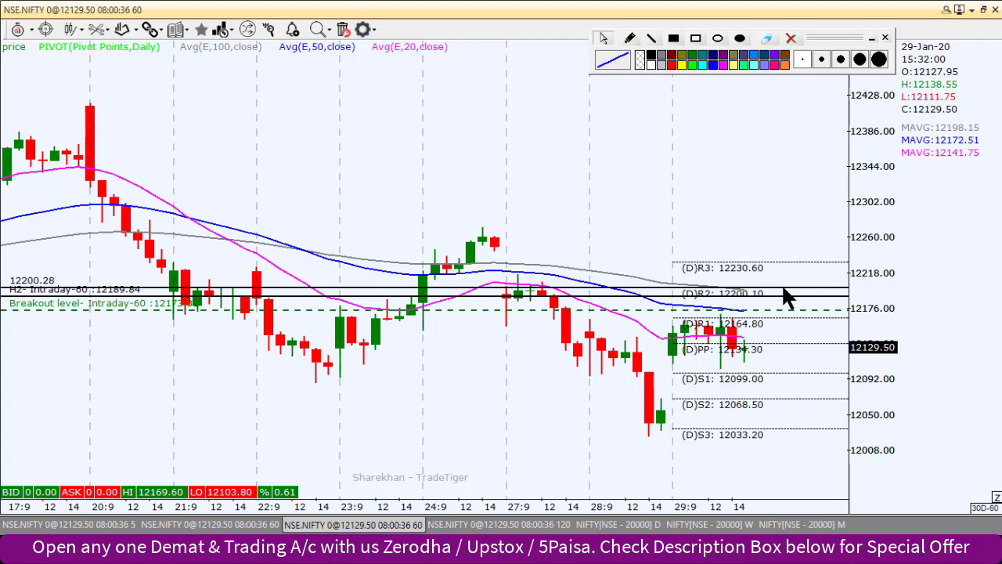
drag(784, 288, 783, 291)
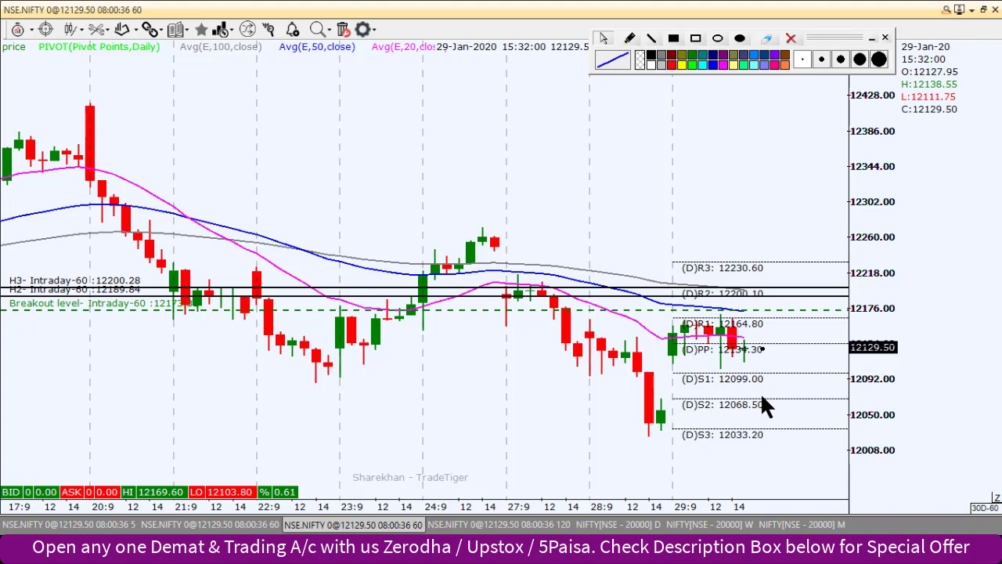
scroll(762, 395, up, 1)
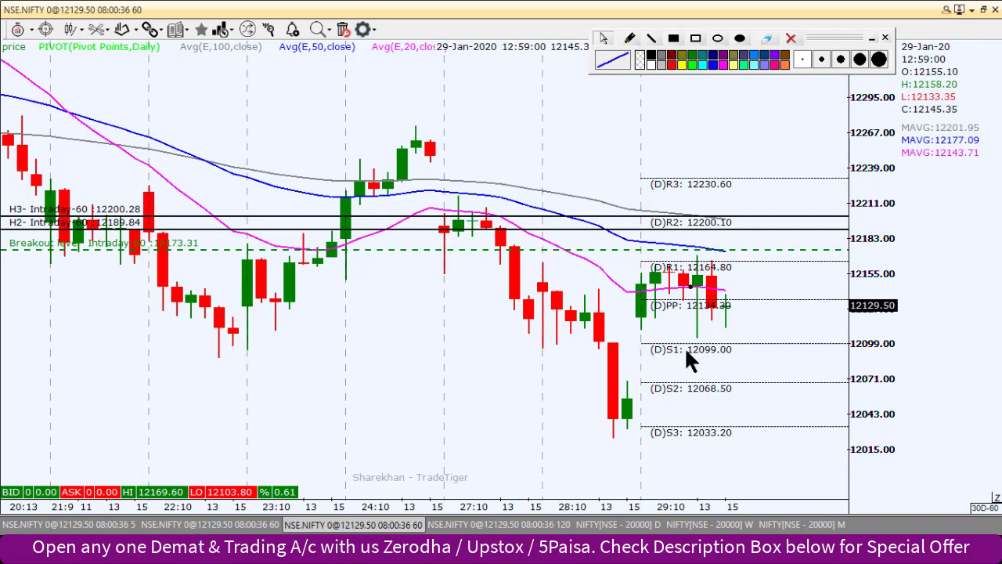
mouse_move(662, 343)
mouse_down()
mouse_move(672, 330)
mouse_move(673, 342)
mouse_up()
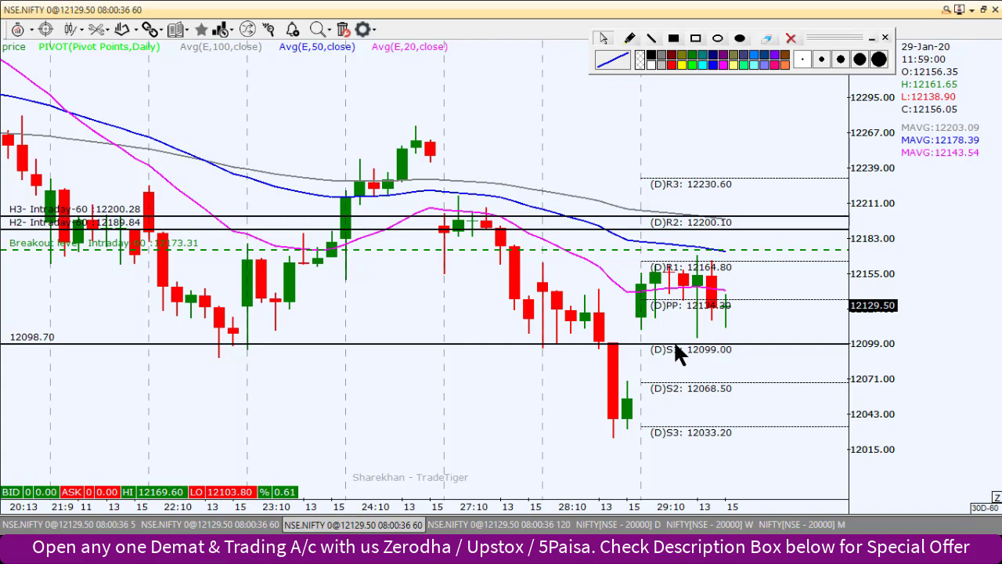
Nudge the lower line to 12099.28 and change its colour to red.
drag(673, 339, 674, 339)
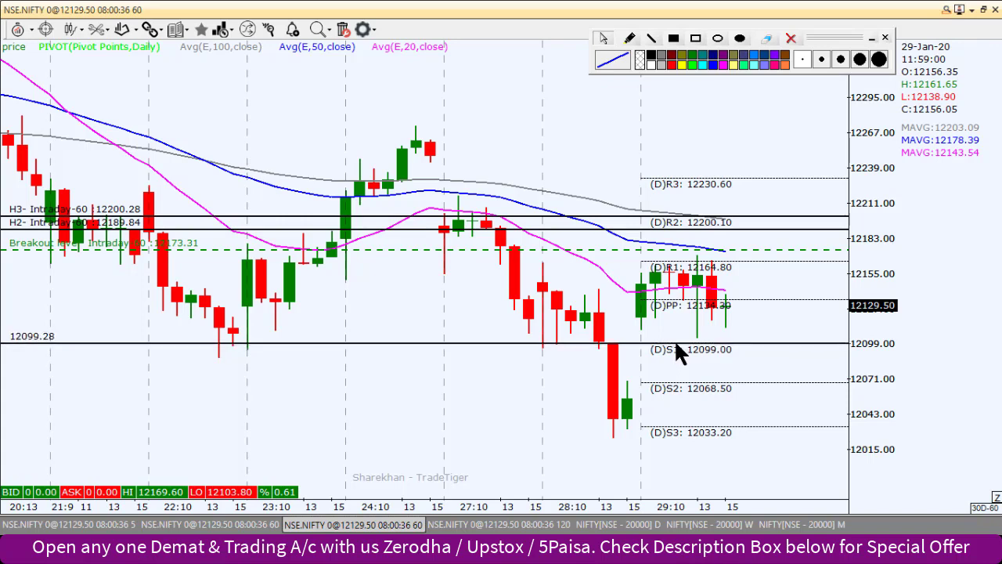
double_click(587, 344)
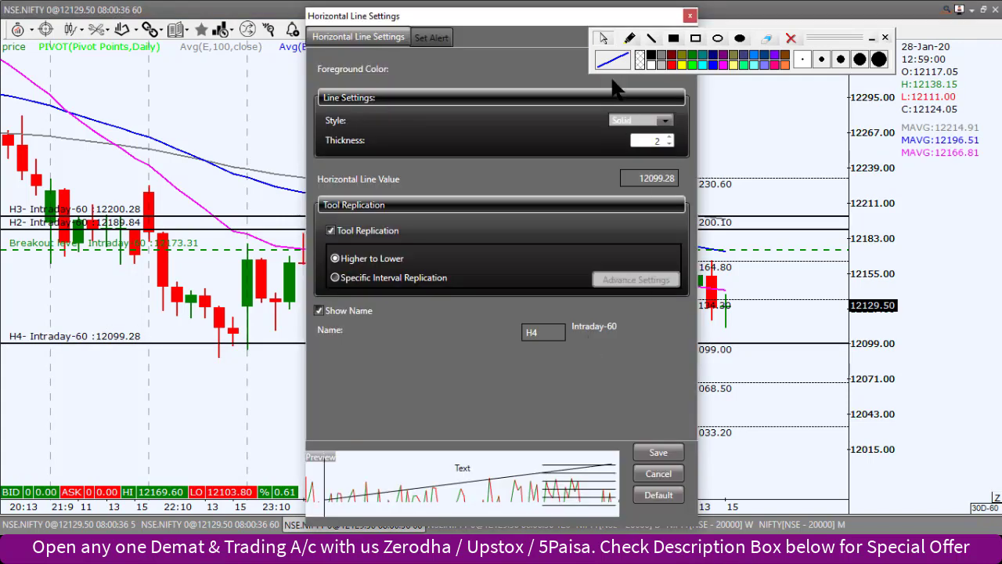
drag(528, 17, 416, 17)
click(544, 67)
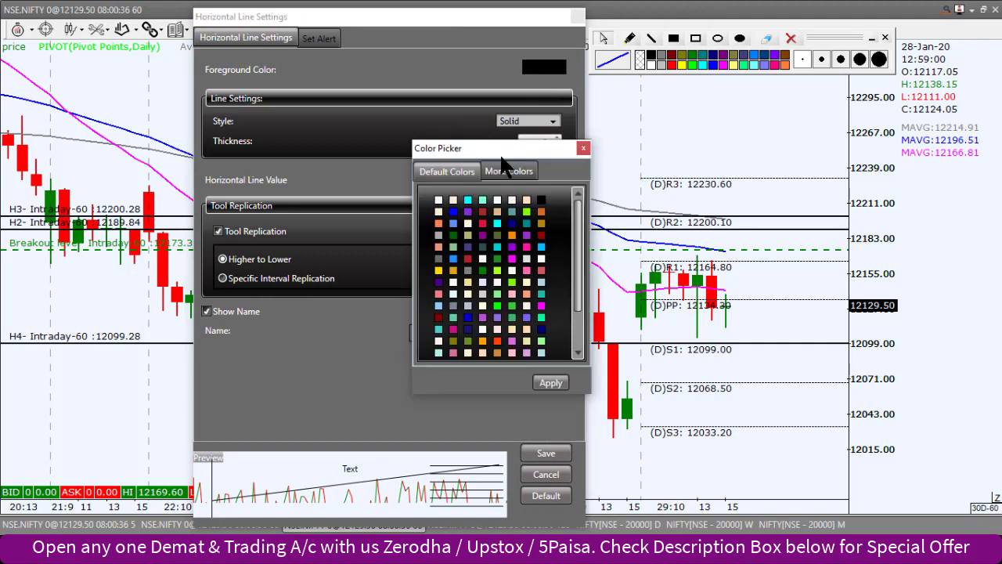
click(483, 223)
click(547, 382)
Set the line style to Dash, rename it 'Breakdown level', and save.
click(551, 123)
click(518, 139)
drag(437, 333, 296, 321)
text(Breakdown)
text( level)
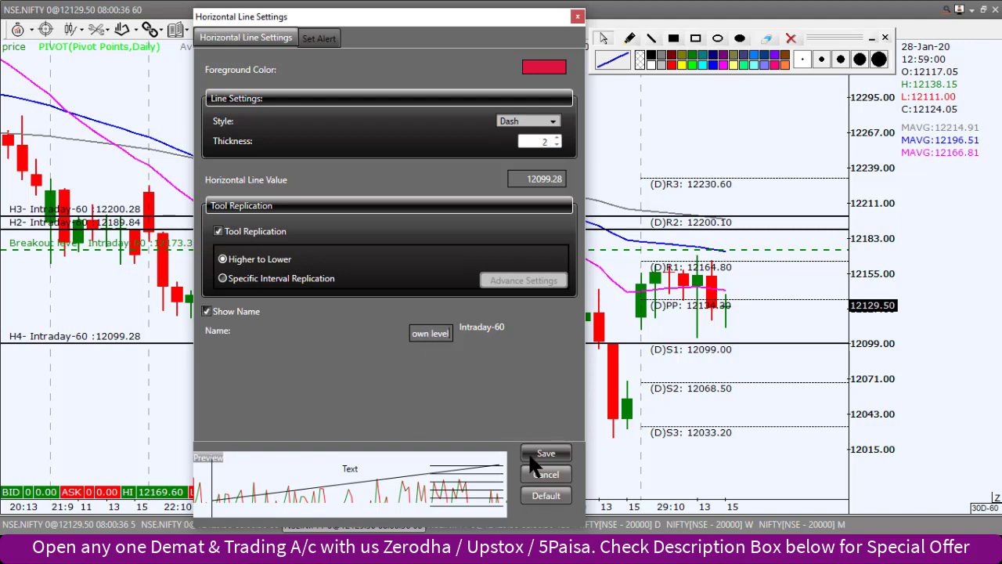
click(531, 456)
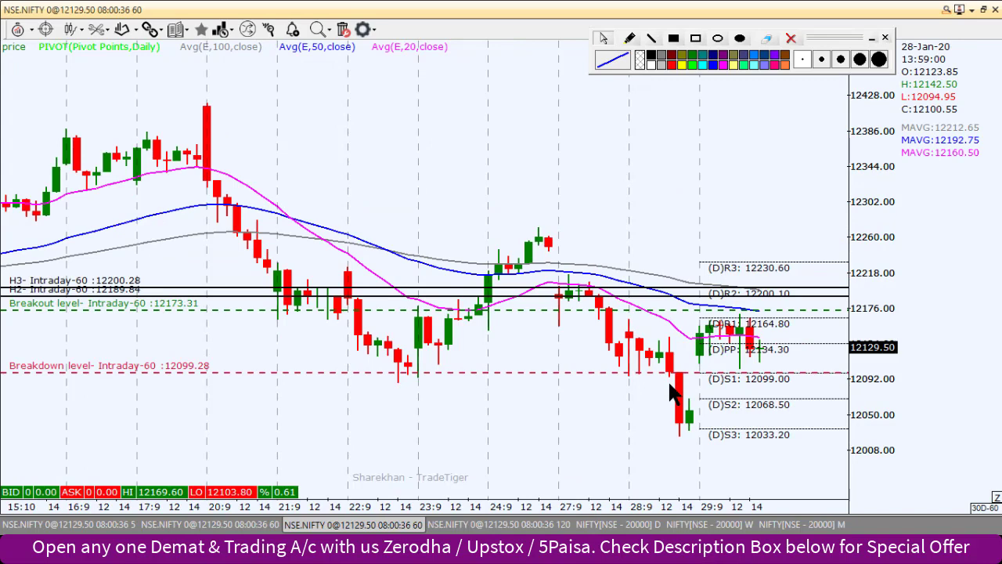
Place horizontal lines H5 at 12079.69 and H6 at 12062.42 under the Breakdown level.
click(646, 385)
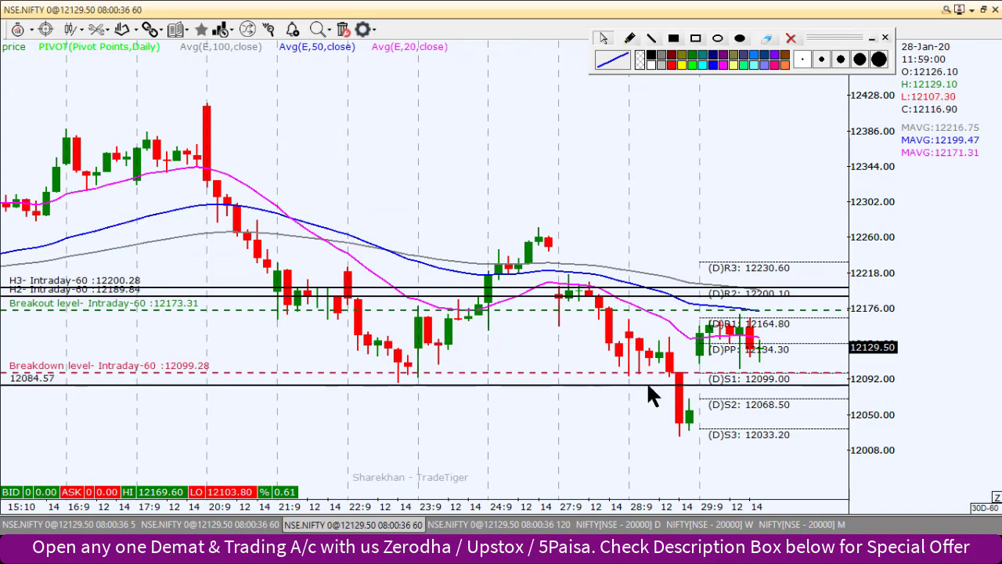
scroll(646, 380, down, 3)
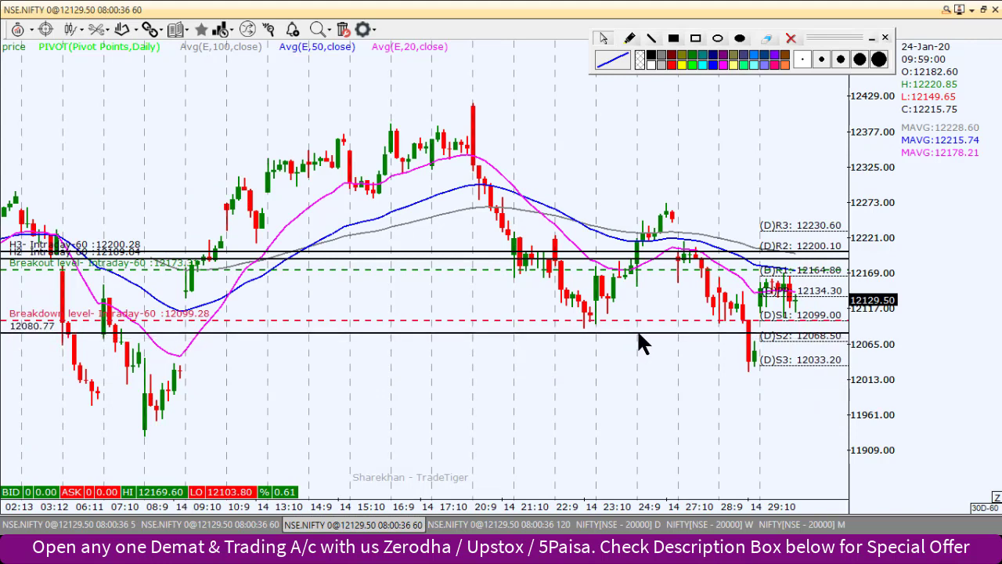
click(638, 334)
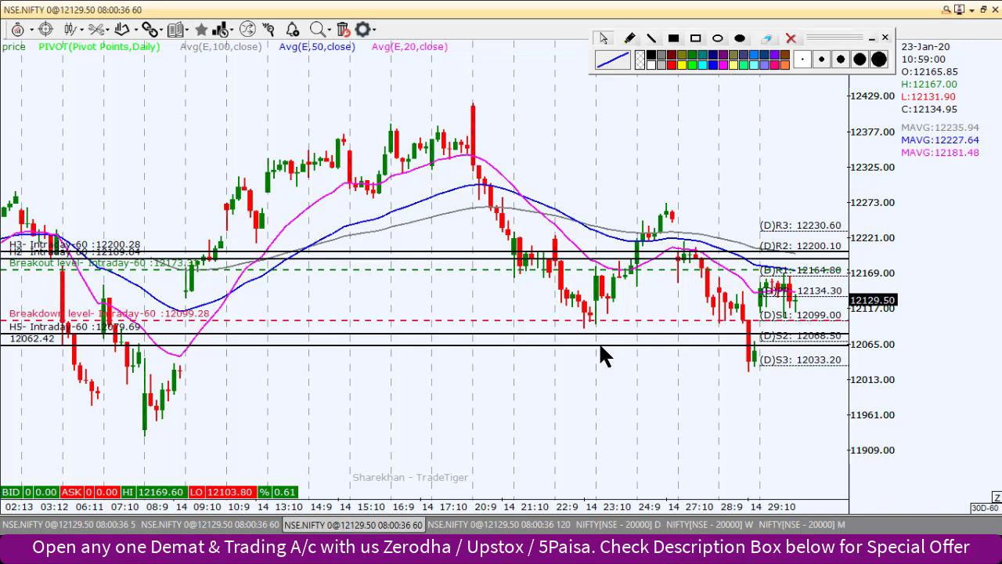
click(600, 346)
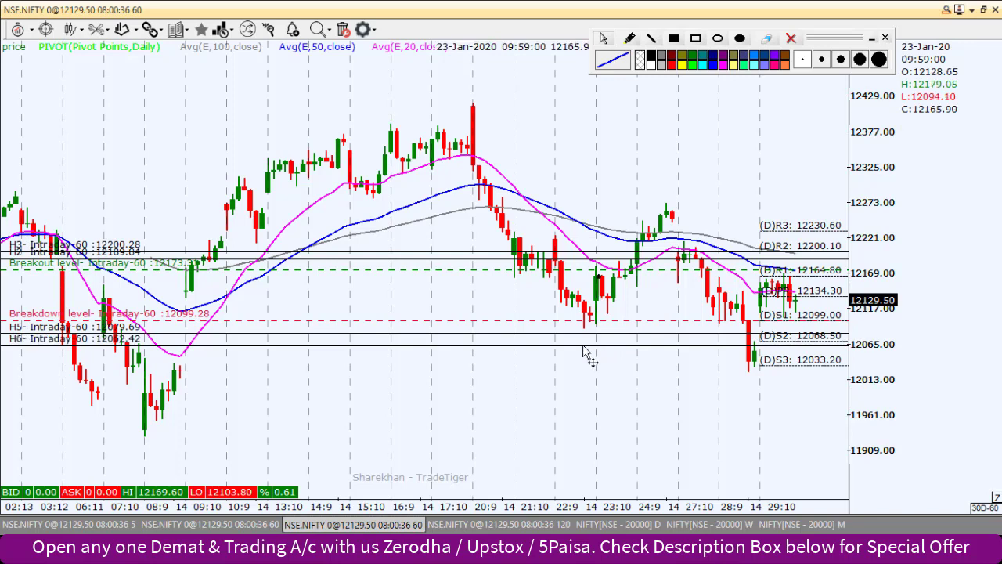